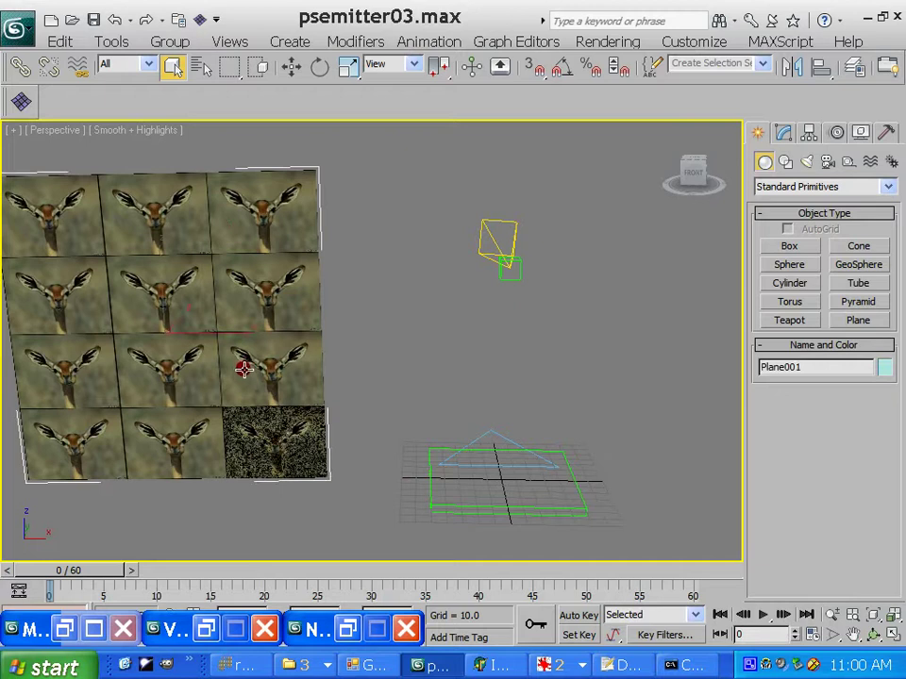
- Review the texture animation settings in gazchew2.txi in Notepad++, and return to the psemitter03.max scene in 3ds Max
click(852, 634)
drag(391, 421, 431, 435)
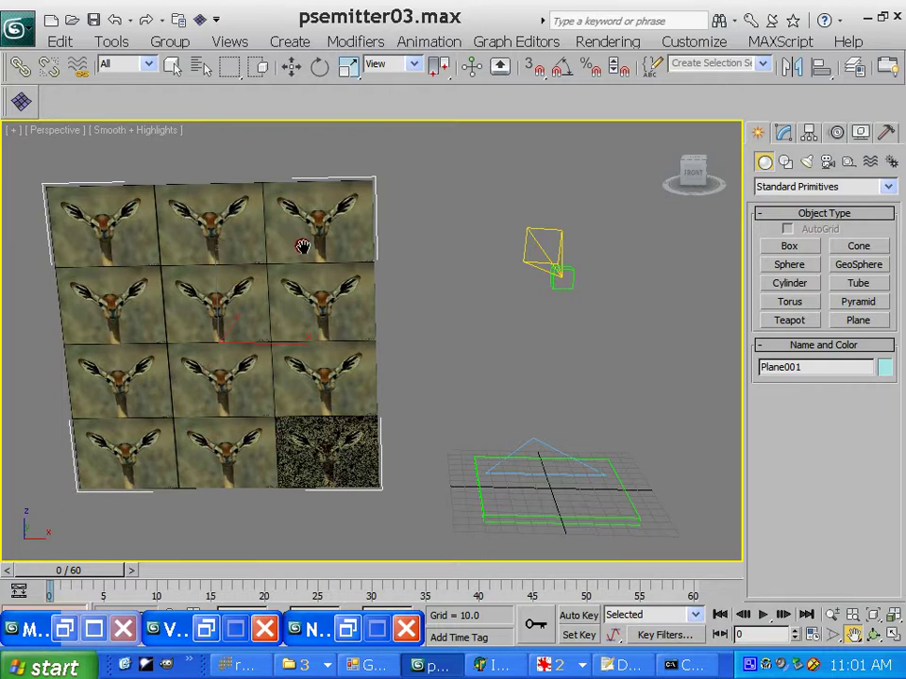
click(625, 665)
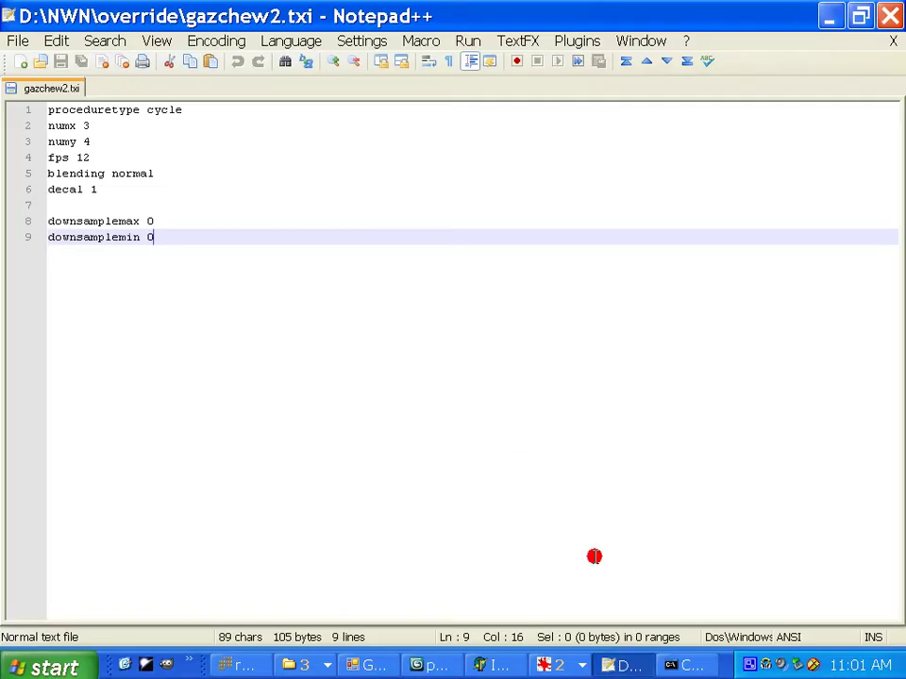
click(215, 122)
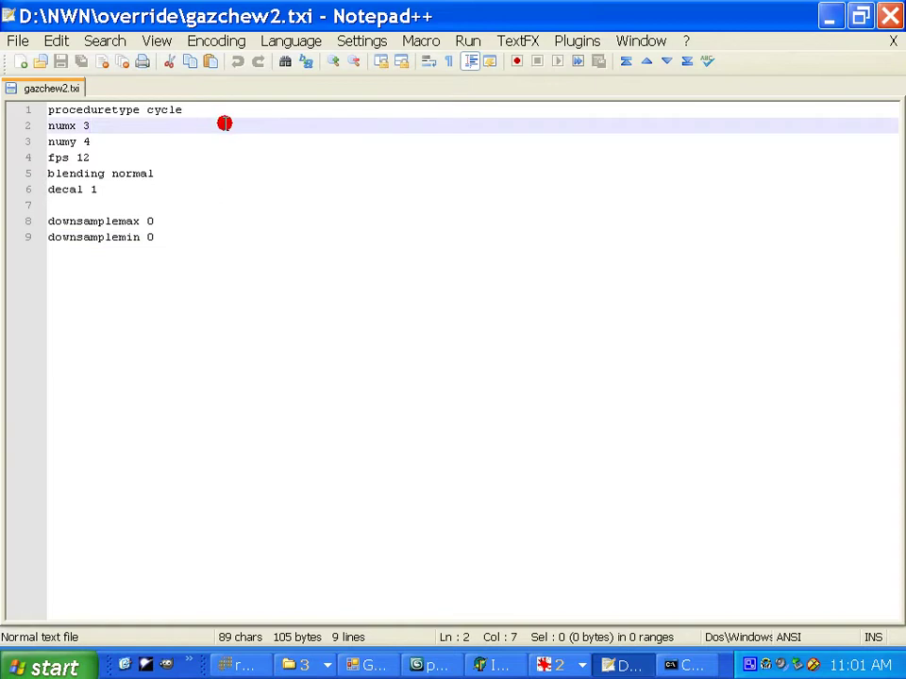
click(214, 112)
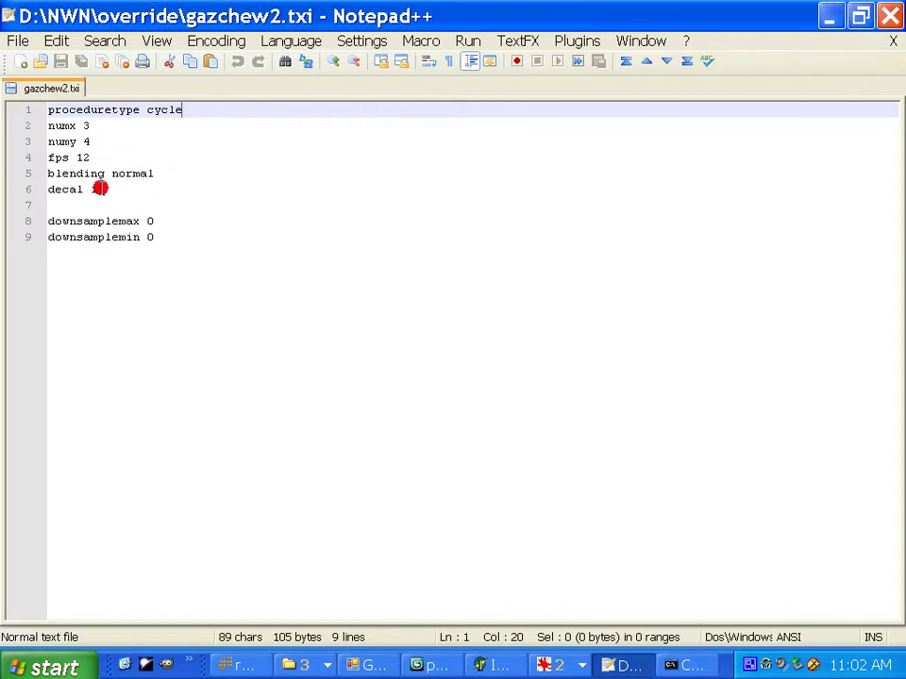
click(101, 189)
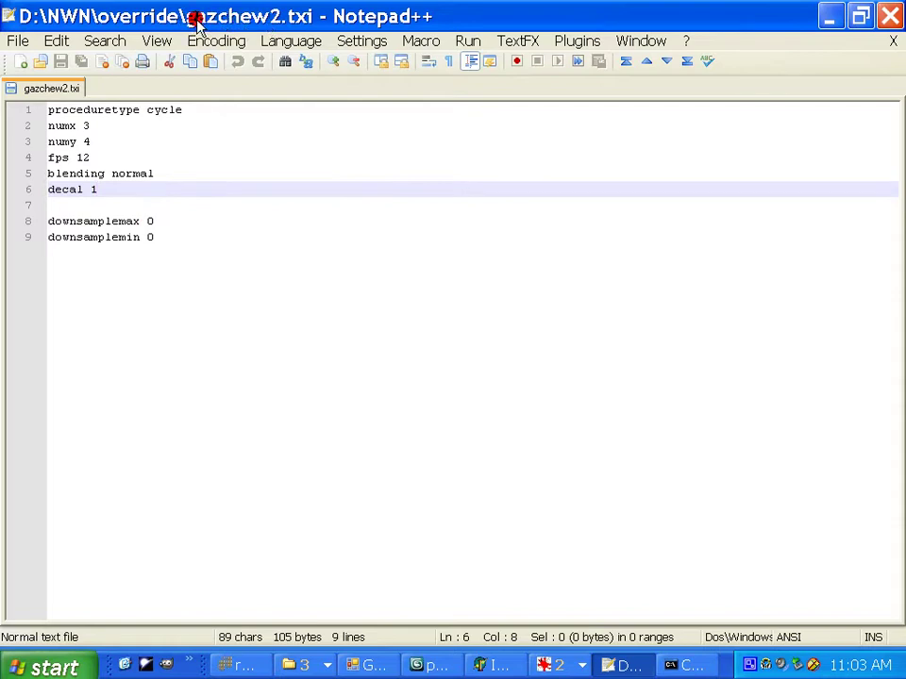
click(827, 14)
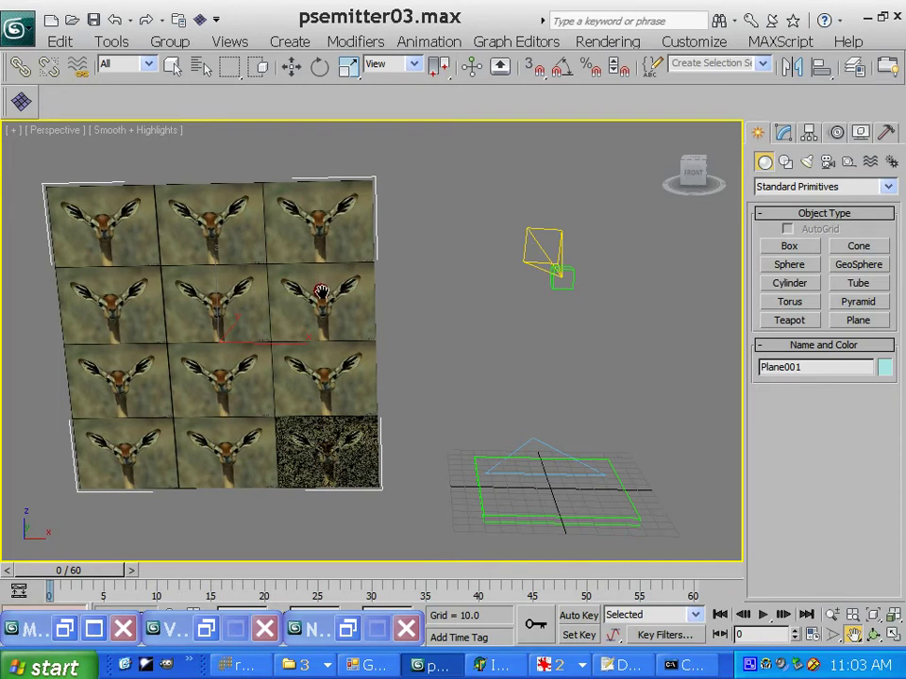
- Examine the front and back of the textured plane in the perspective view
middle_drag(322, 292, 315, 267)
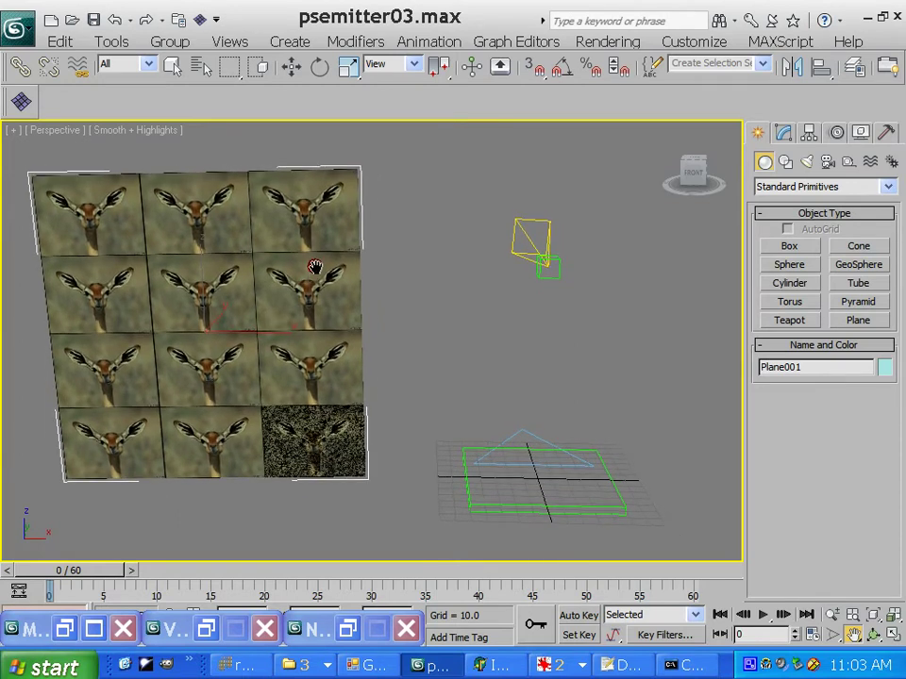
click(885, 636)
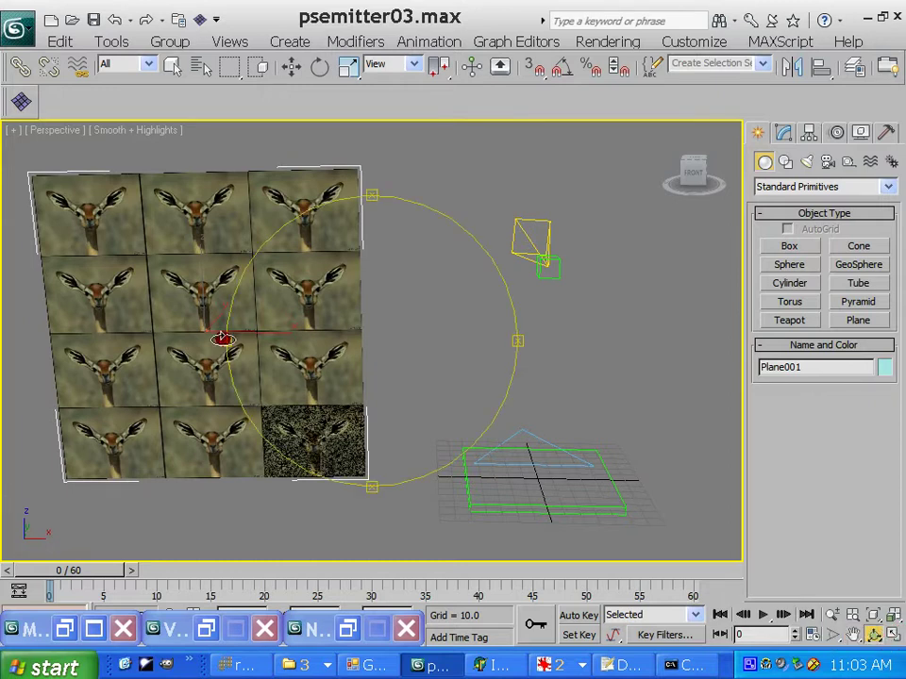
drag(222, 337, 247, 345)
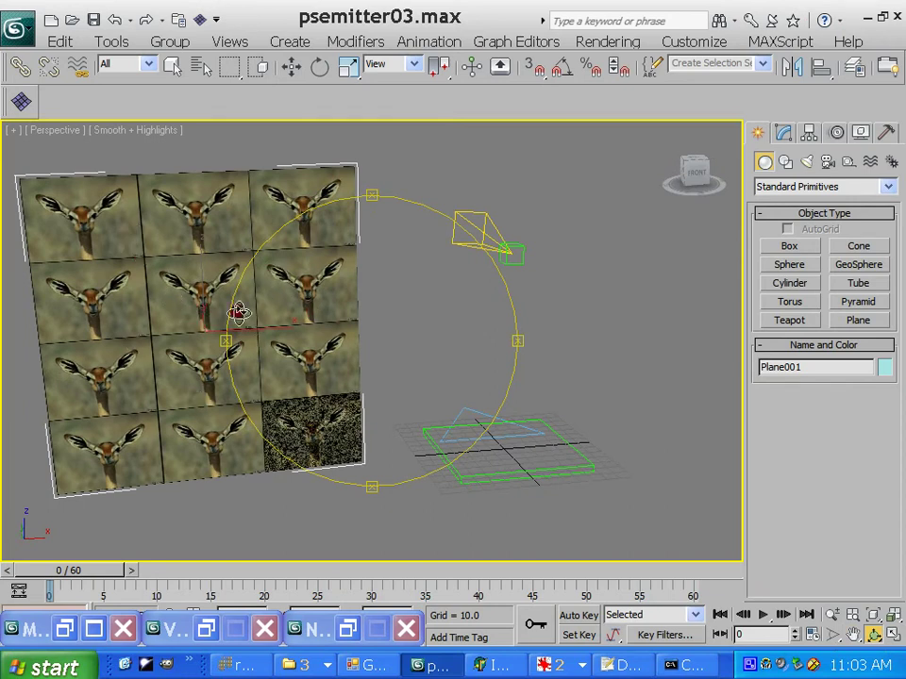
drag(228, 340, 307, 364)
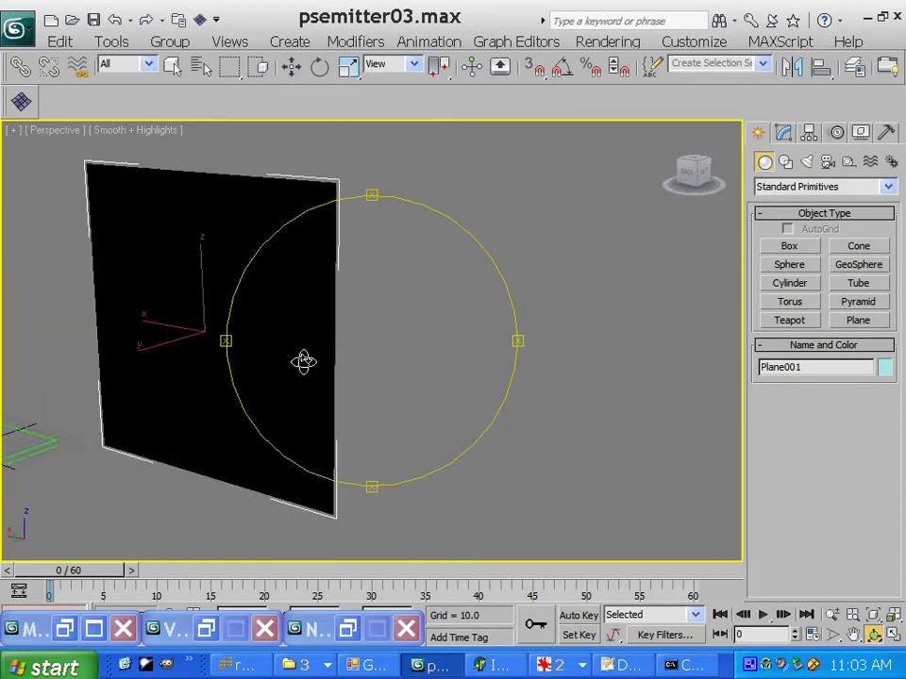
drag(495, 338, 272, 352)
click(855, 633)
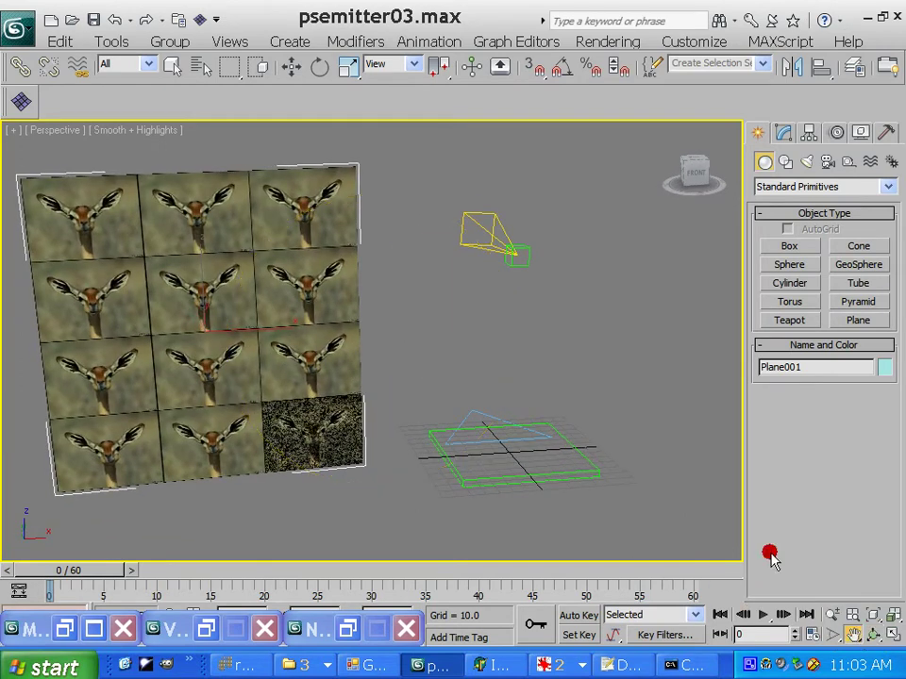
drag(650, 472, 445, 346)
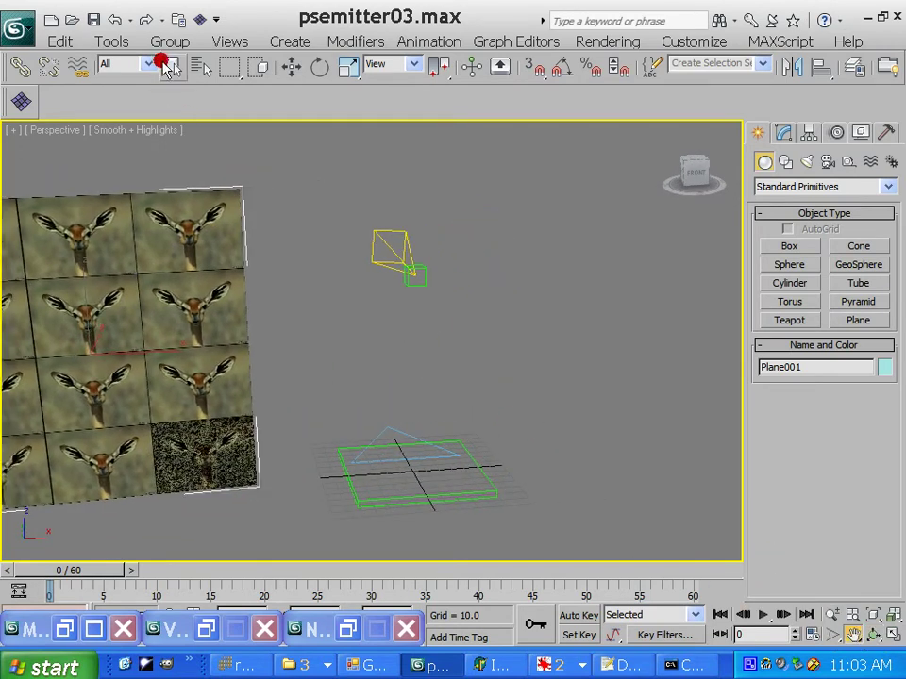
- Select Emitter2 above the base and check its orientation from another angle
click(172, 65)
click(377, 240)
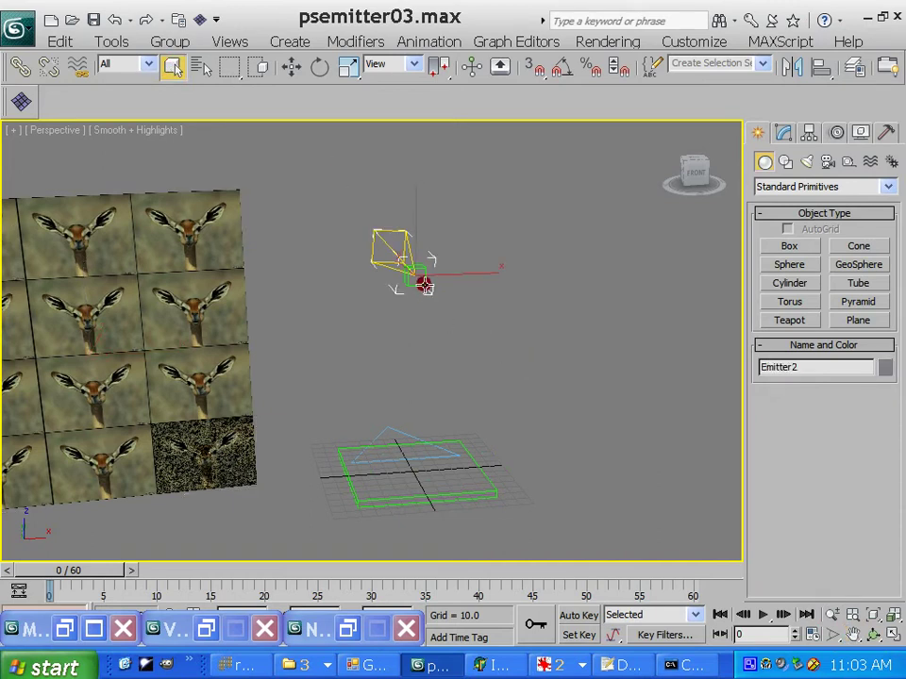
click(873, 635)
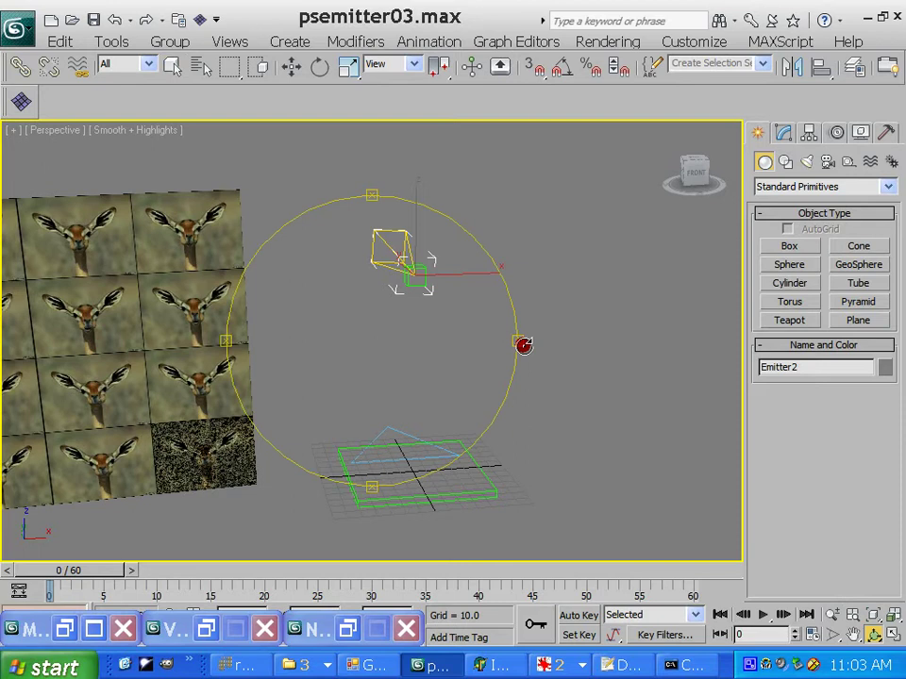
drag(522, 344, 565, 342)
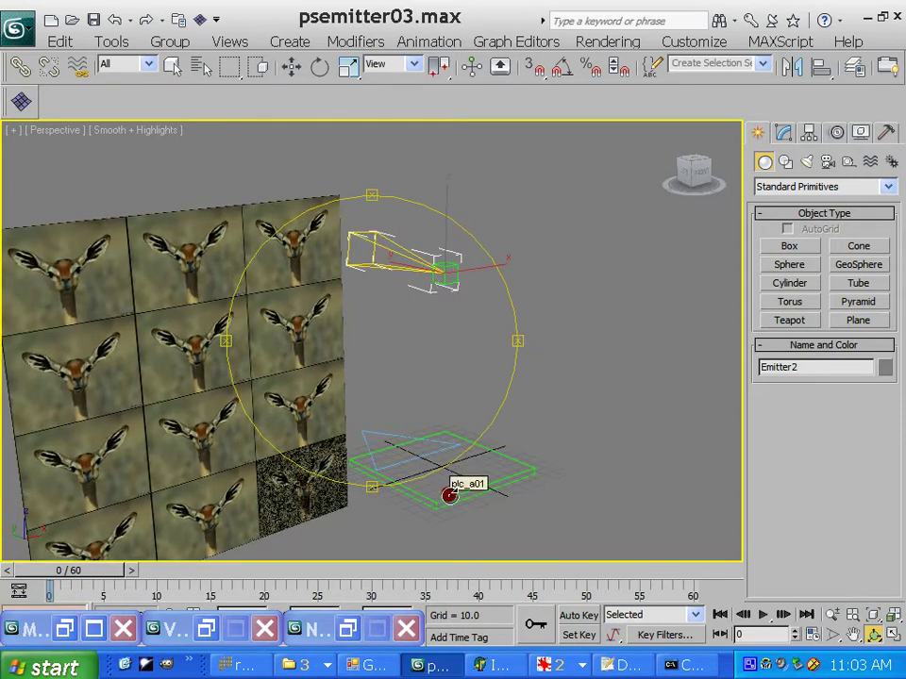
drag(521, 337, 447, 283)
click(173, 64)
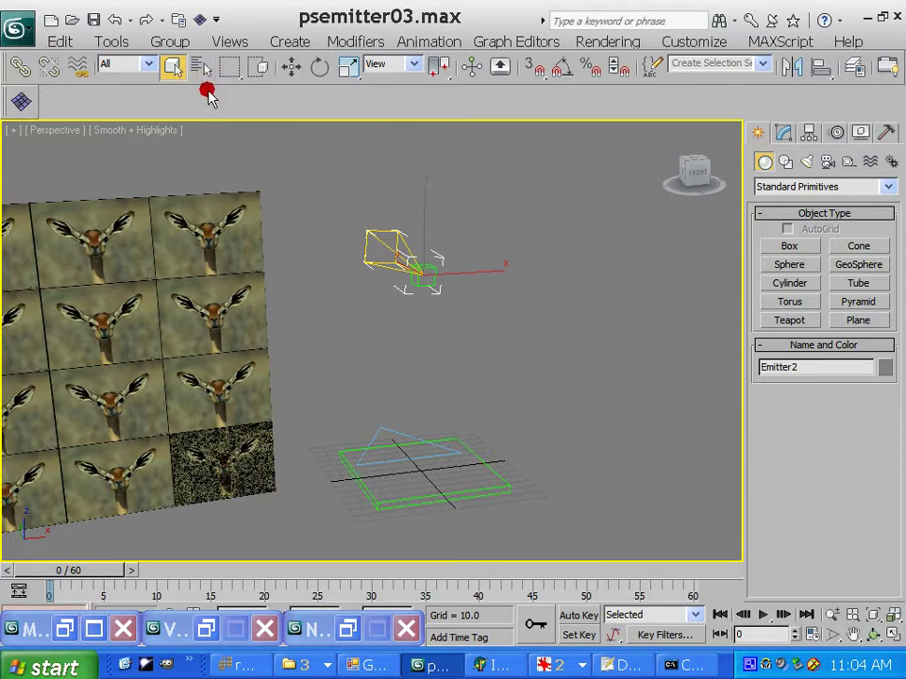
click(390, 190)
click(377, 239)
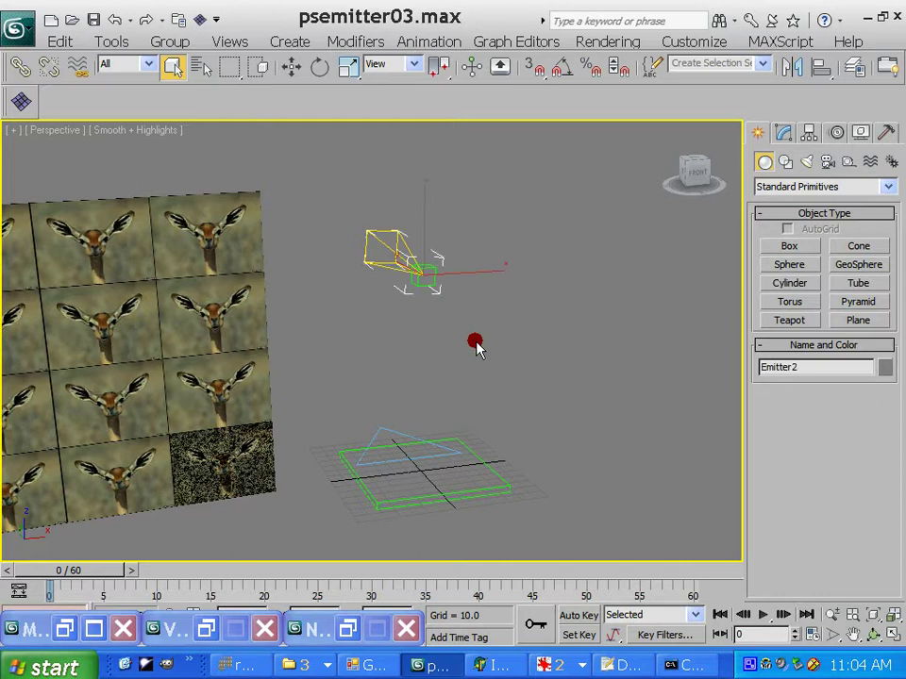
- Set the start Size Y of Emitter2's particles to 2
click(783, 133)
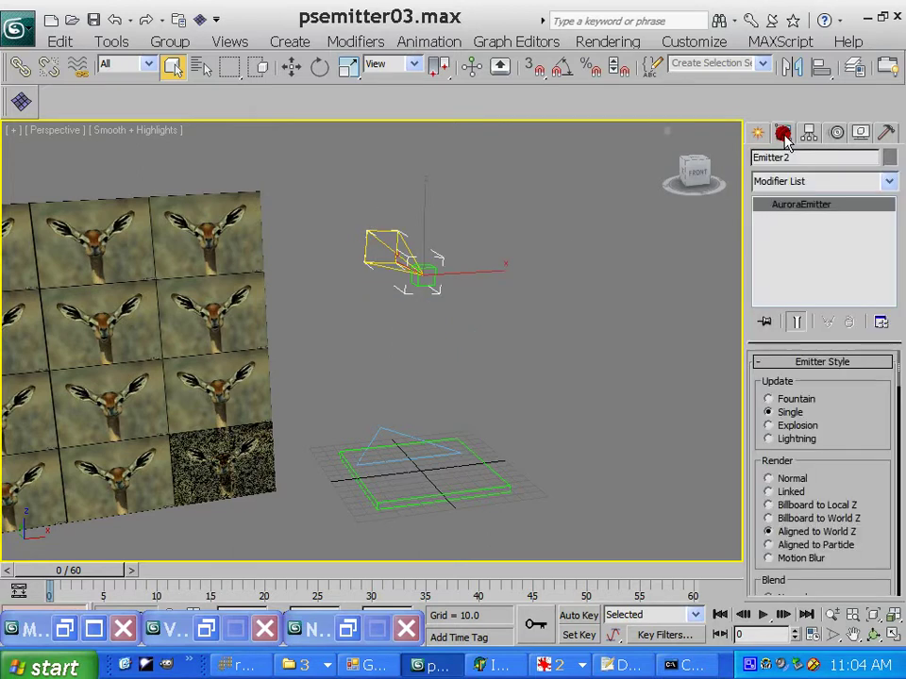
click(895, 374)
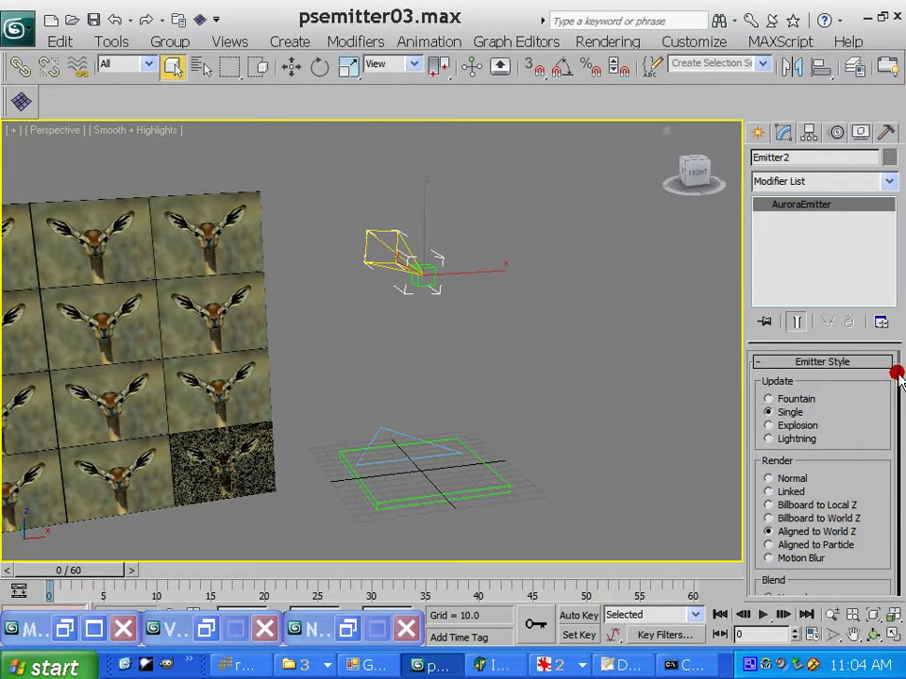
drag(897, 375, 896, 476)
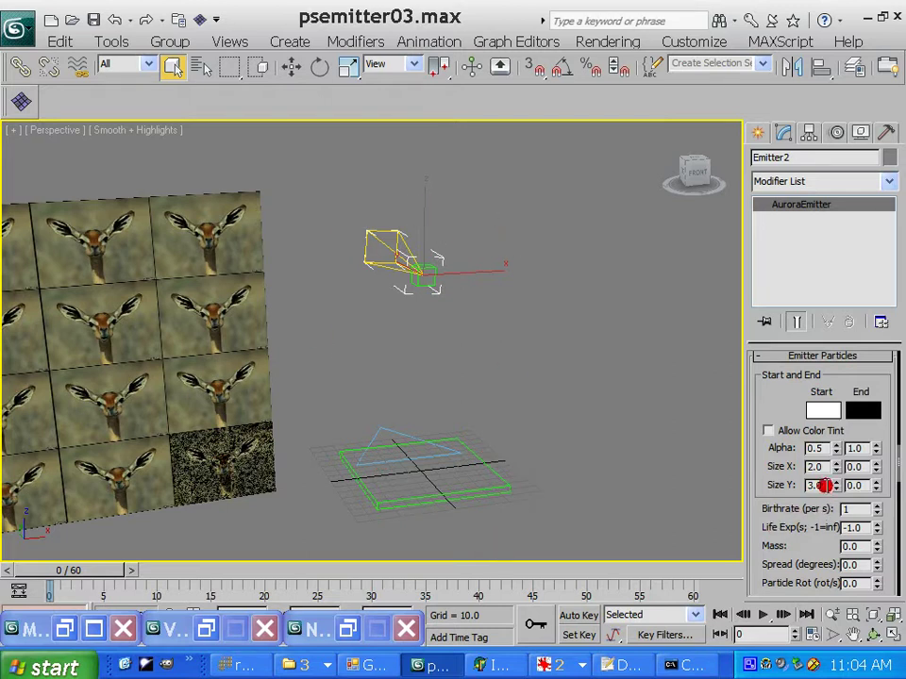
text(2)
click(371, 367)
- Review Emitter2's particle, render, blend, inheritance and miscellaneous parameters
mouse_move(898, 460)
mouse_down()
mouse_move(900, 470)
mouse_move(789, 479)
mouse_move(831, 468)
mouse_move(829, 478)
mouse_move(852, 483)
mouse_move(822, 477)
mouse_move(858, 481)
mouse_move(851, 489)
mouse_move(803, 490)
mouse_move(862, 498)
mouse_move(849, 491)
mouse_move(878, 497)
mouse_move(898, 483)
mouse_up()
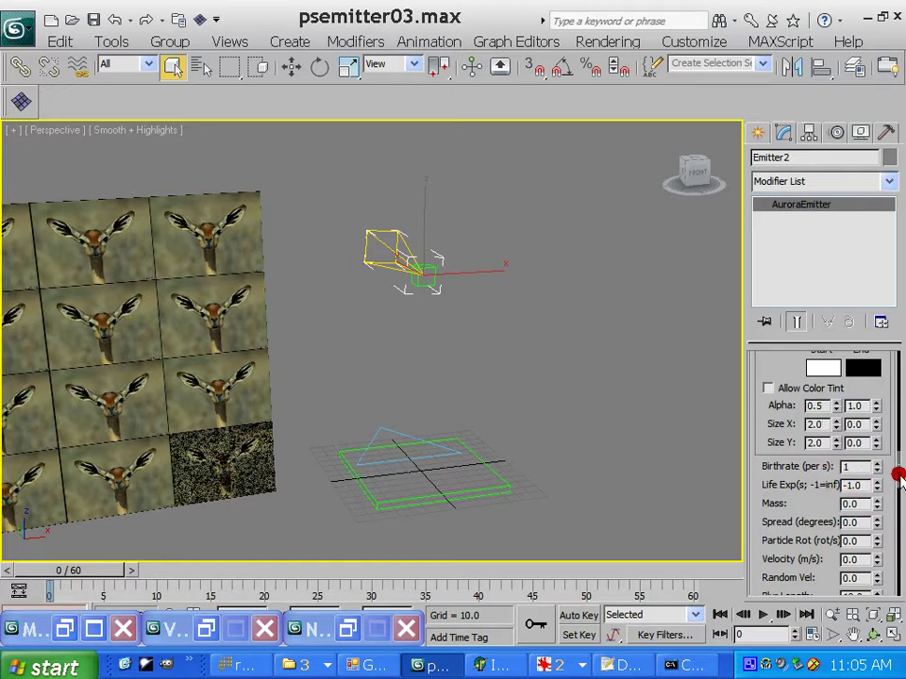
drag(898, 476, 898, 382)
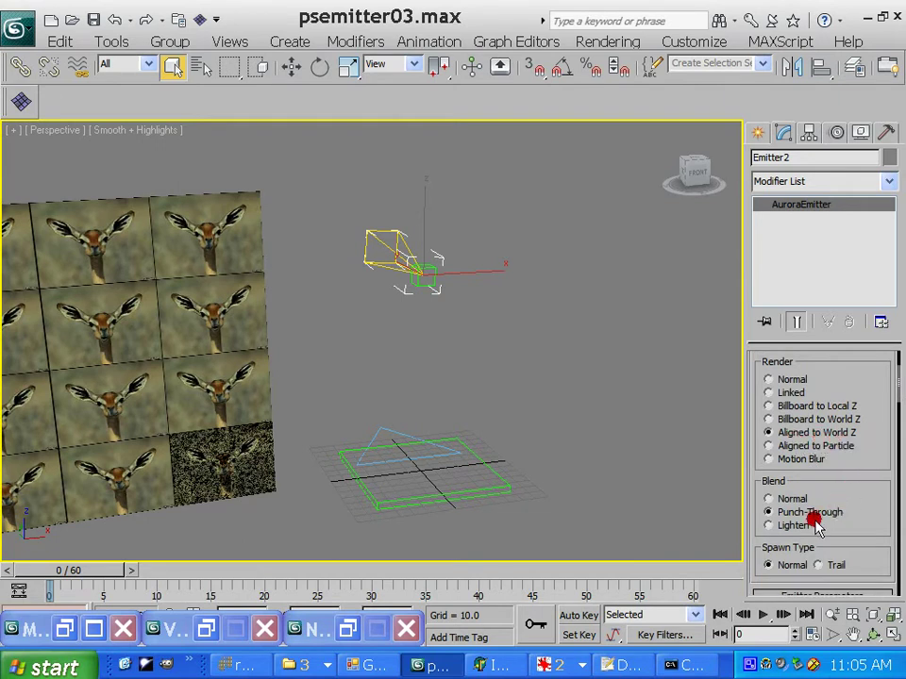
drag(897, 395, 898, 425)
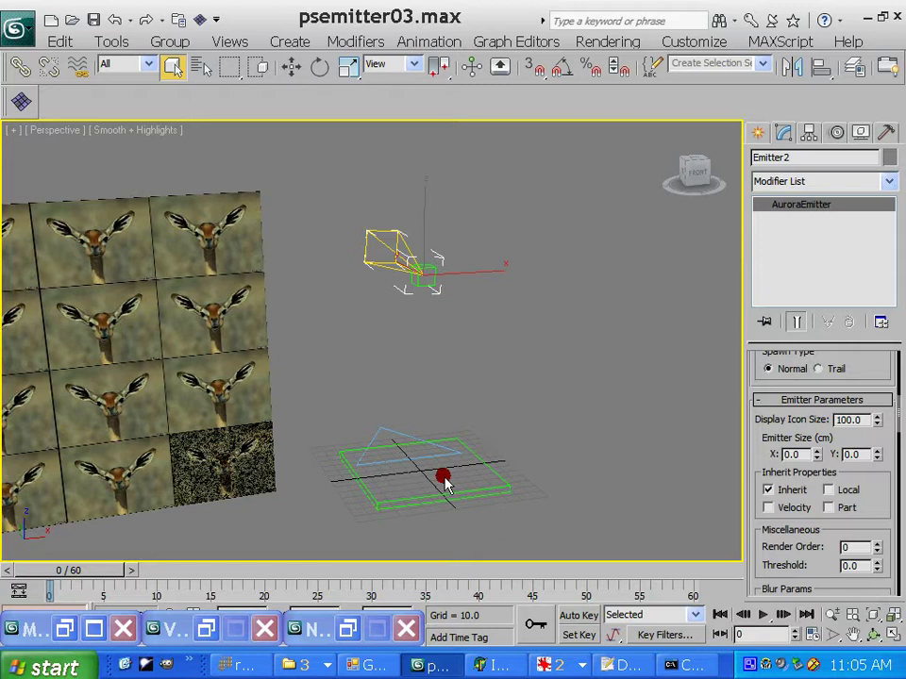
drag(892, 416, 896, 424)
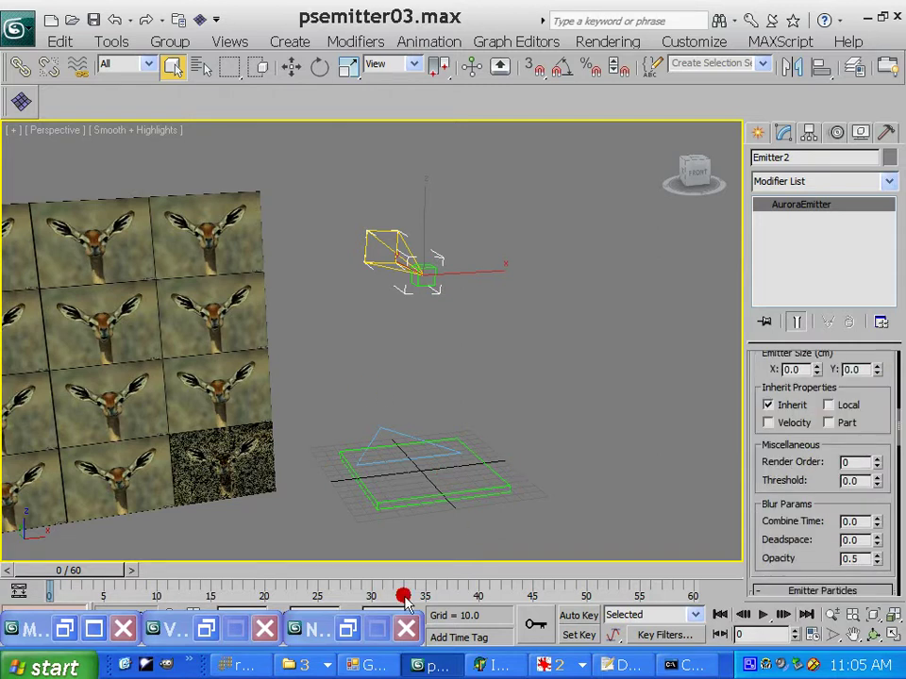
- Apply the rdsmk.tga texture from the D:\nwn\override folder to the plane in the 3ds Max scene
double_click(481, 14)
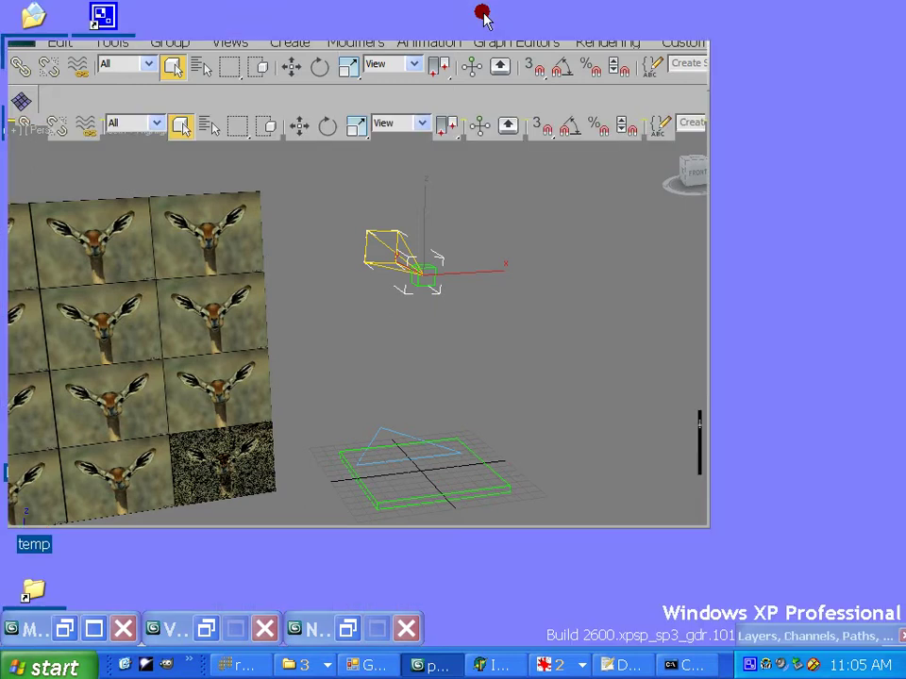
drag(315, 40, 494, 15)
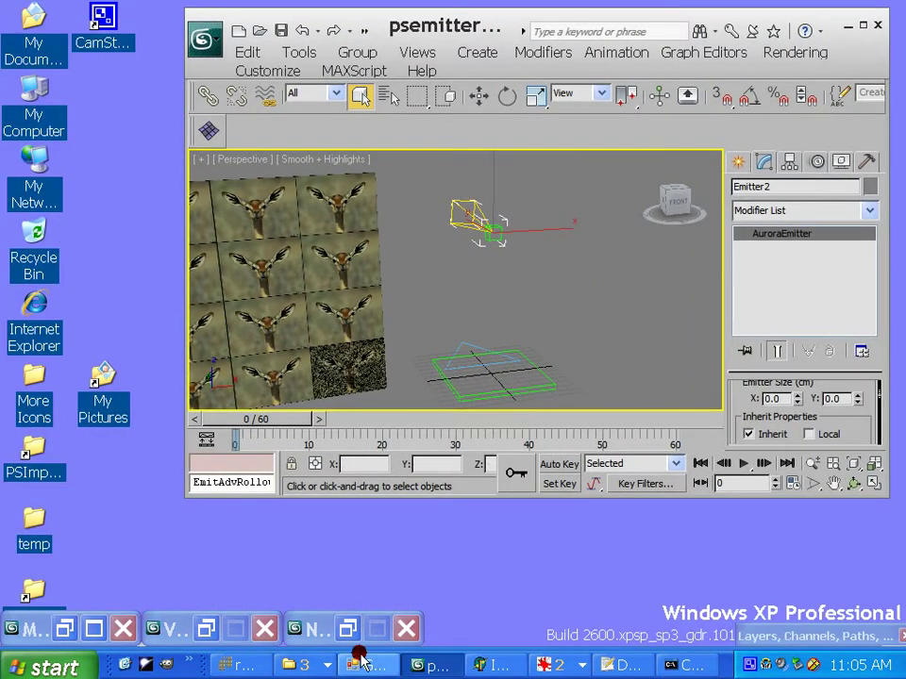
click(298, 663)
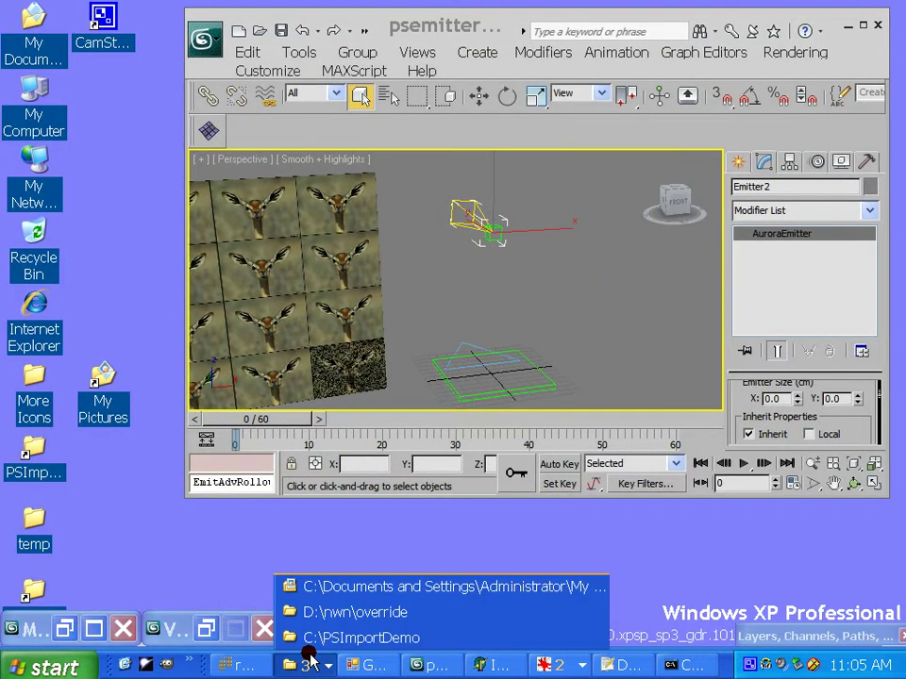
click(366, 611)
drag(405, 27, 718, 22)
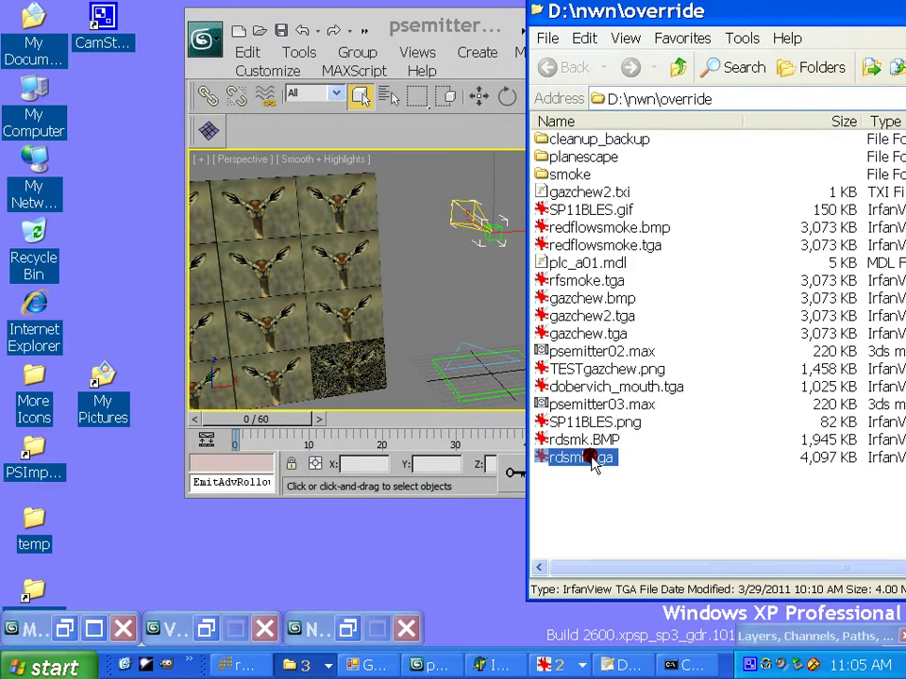
drag(591, 463, 303, 294)
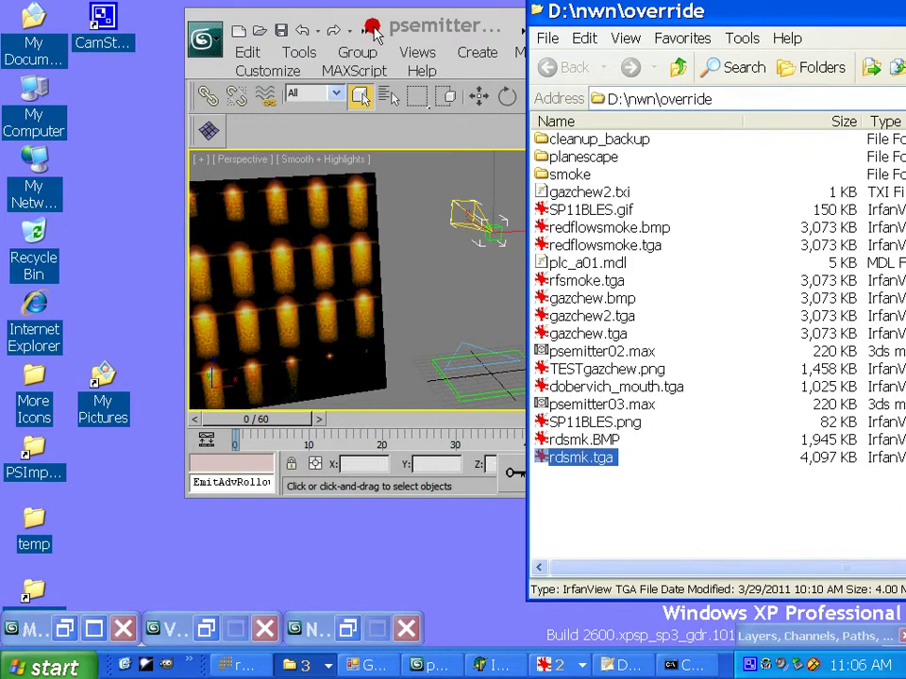
- Bring the 3ds Max window in front of the folder window and reselect Emitter2
drag(397, 28, 299, 28)
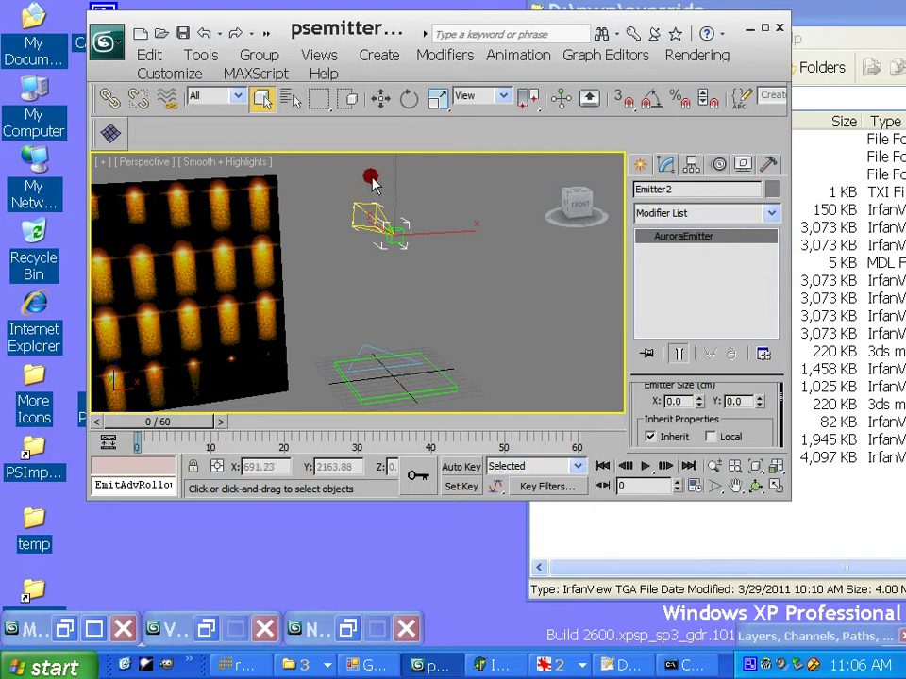
click(358, 209)
click(359, 210)
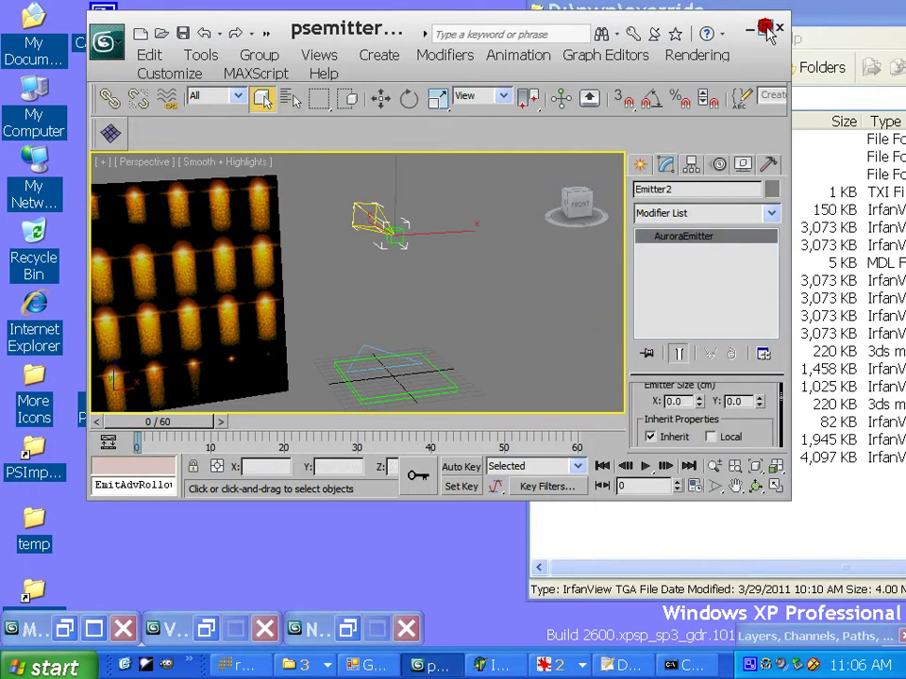
- Copy the base name rdsmk from rdsmk.tga in the override folder without renaming the file, and return to 3ds Max
click(823, 21)
right_click(578, 459)
click(608, 418)
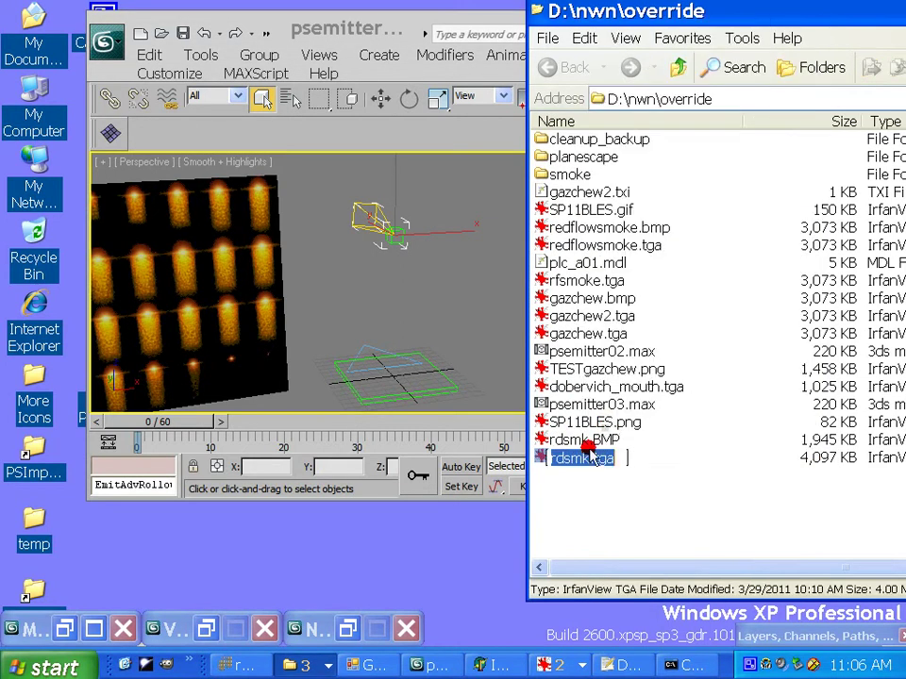
drag(587, 458, 547, 459)
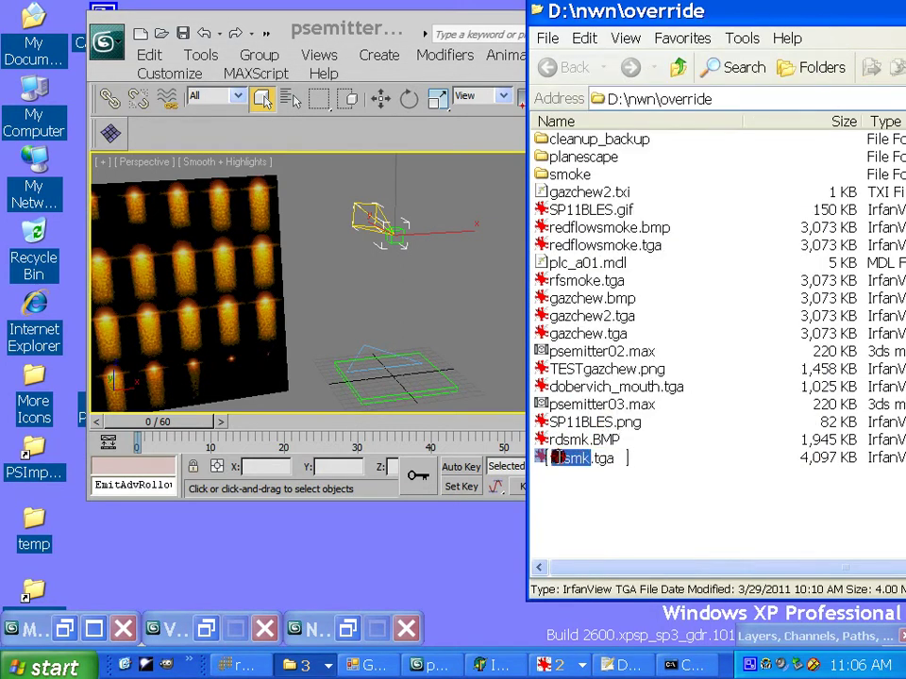
right_click(559, 460)
key(Escape)
click(621, 479)
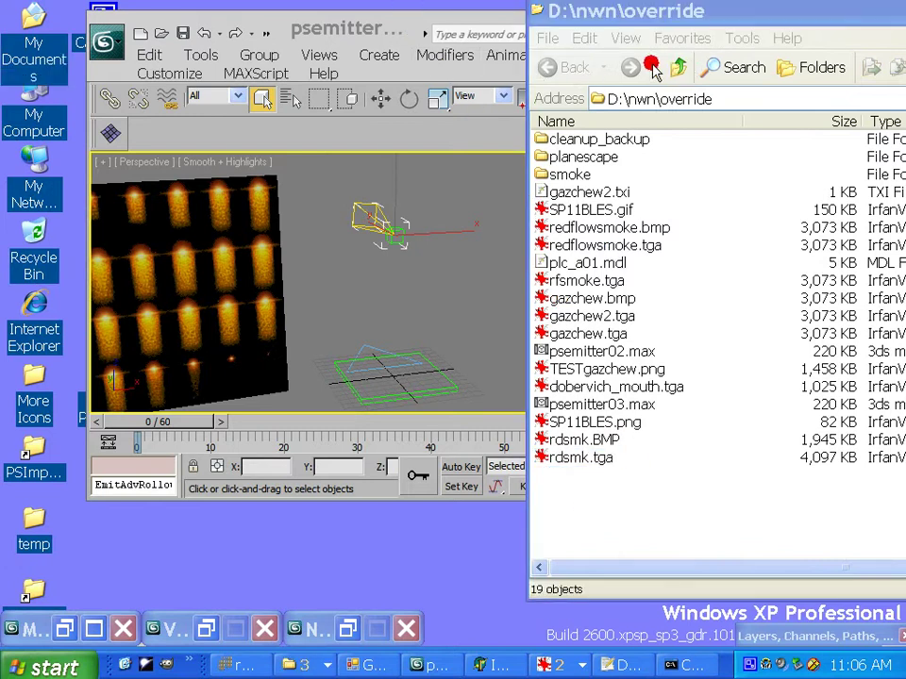
click(481, 8)
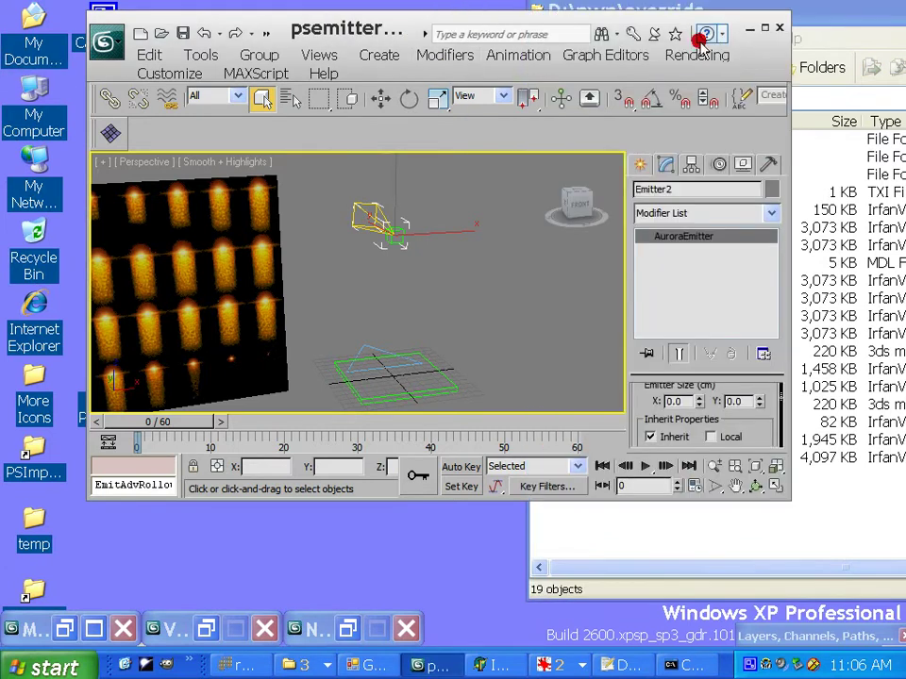
- Maximize the 3ds Max window and set Emitter2's texture to rdsmk
click(765, 31)
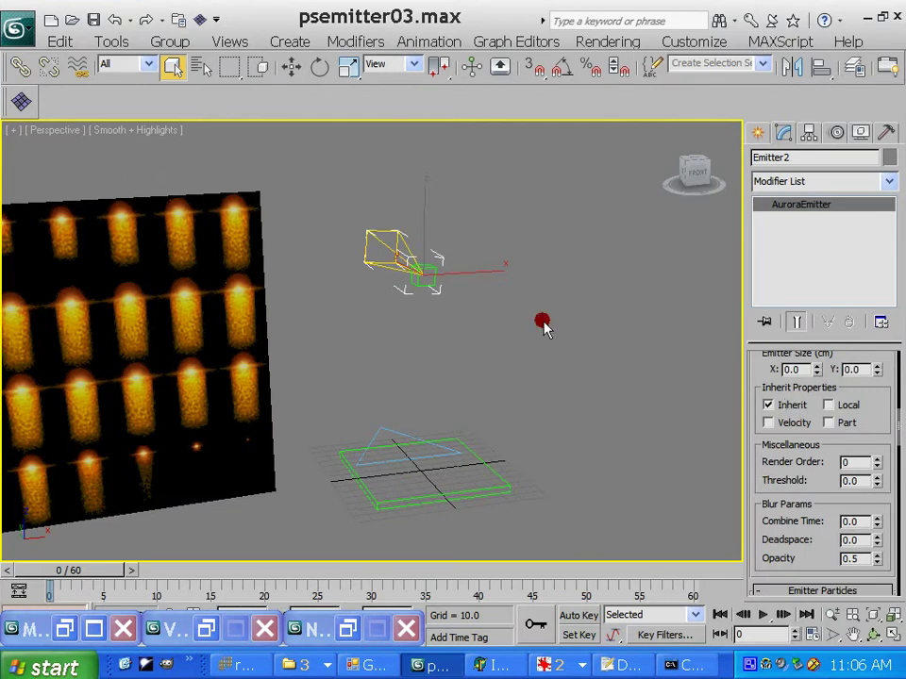
drag(897, 415, 885, 510)
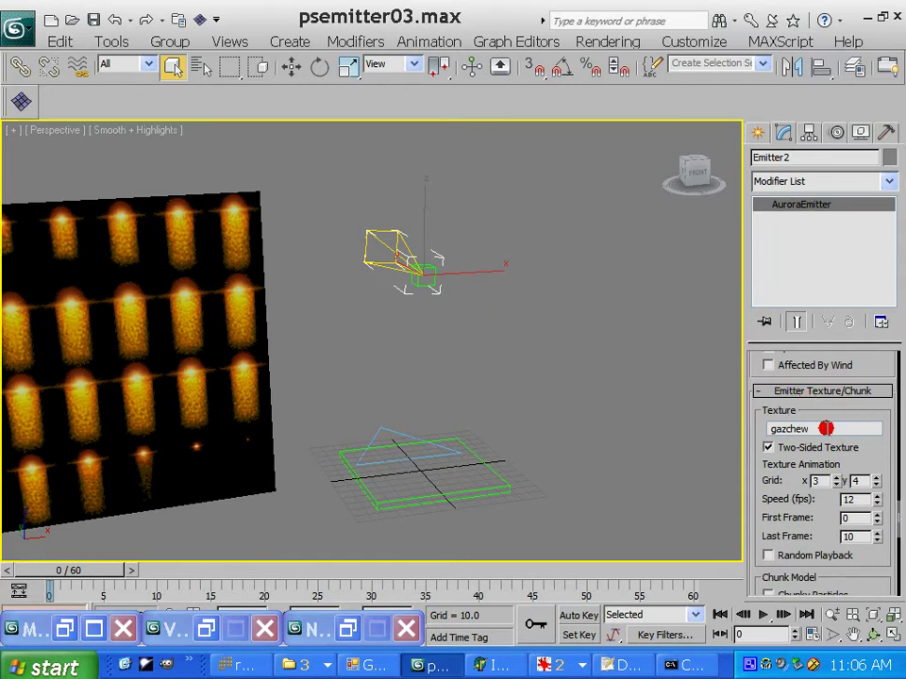
drag(825, 428, 745, 429)
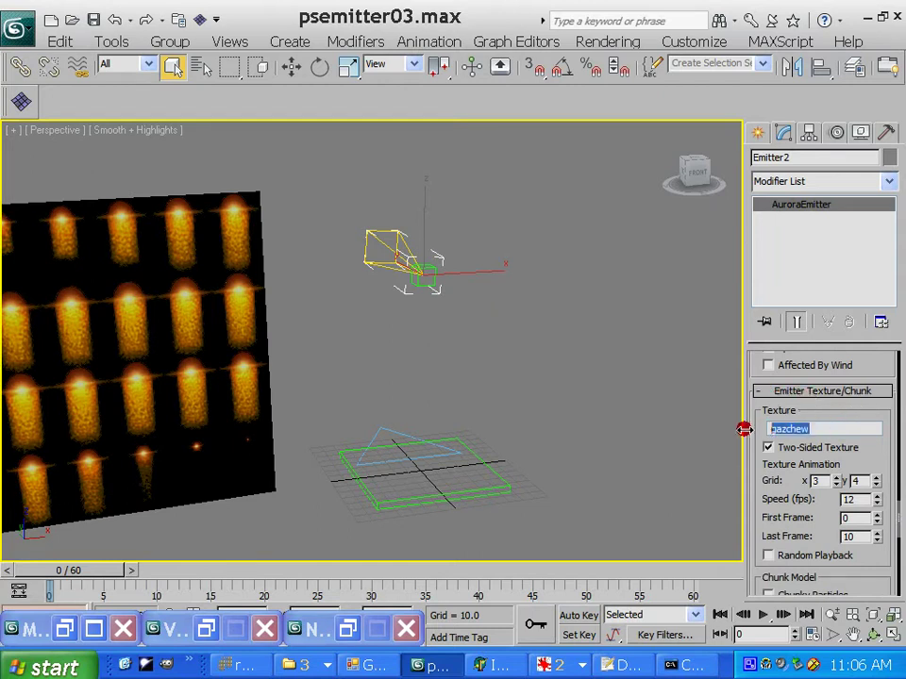
text(rdsmk)
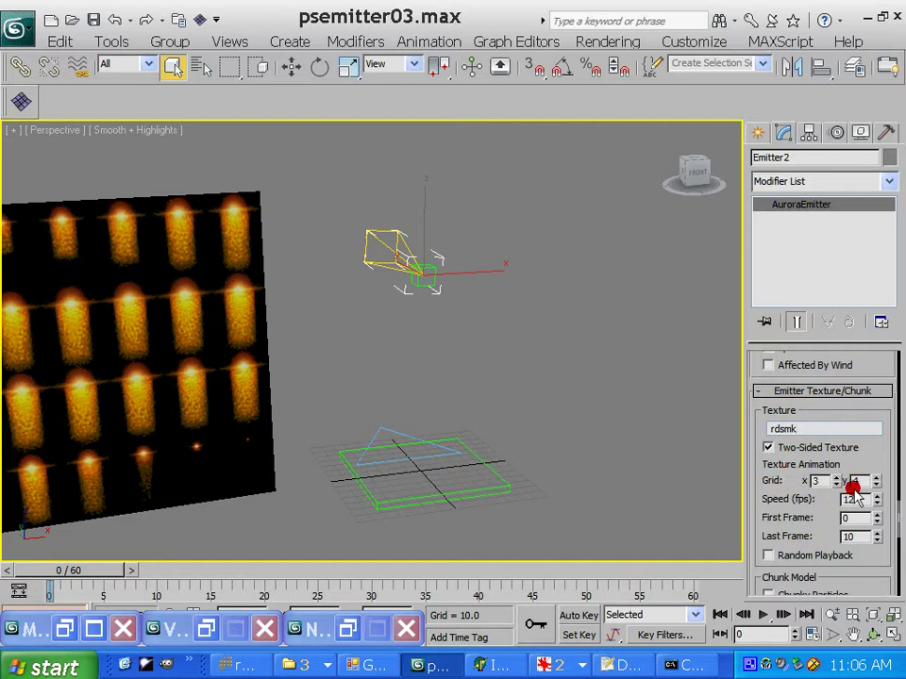
- Set Emitter2's texture animation grid to x 6 and y 4 to match the frames on the plane
scroll(897, 510, down, 2)
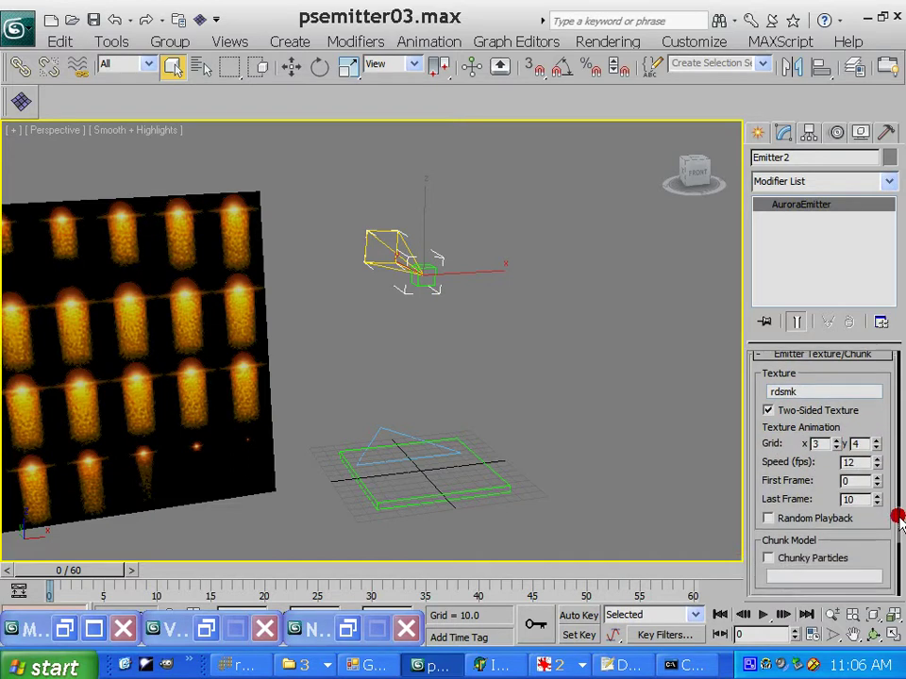
click(852, 634)
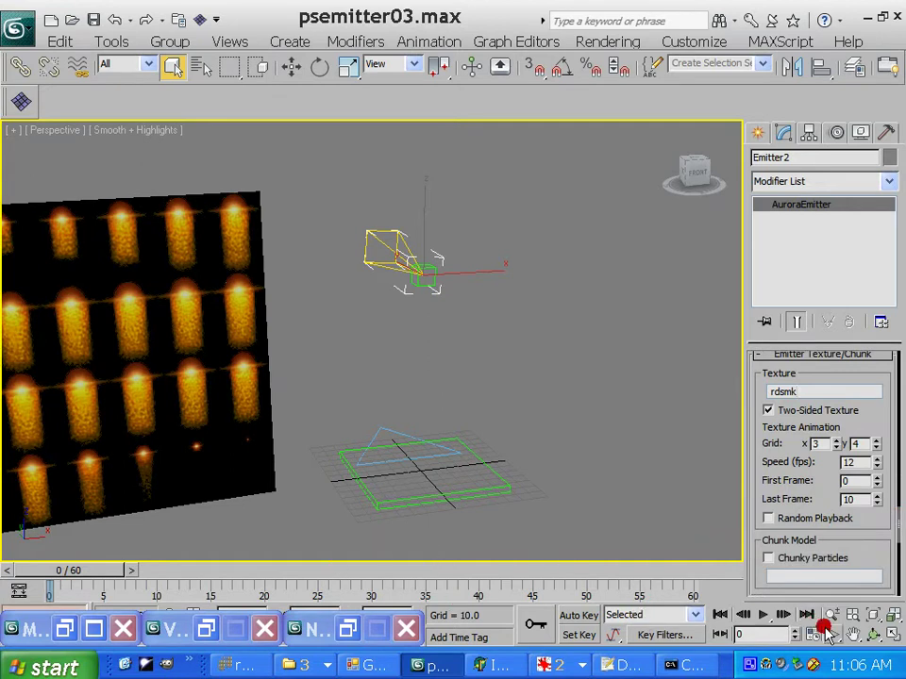
drag(218, 414, 335, 395)
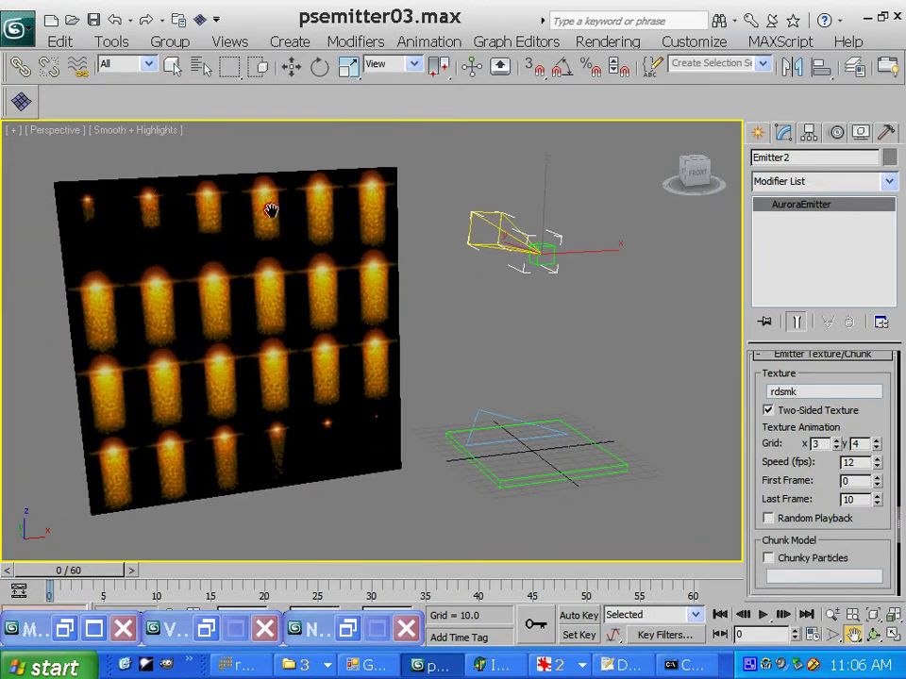
double_click(817, 444)
click(853, 447)
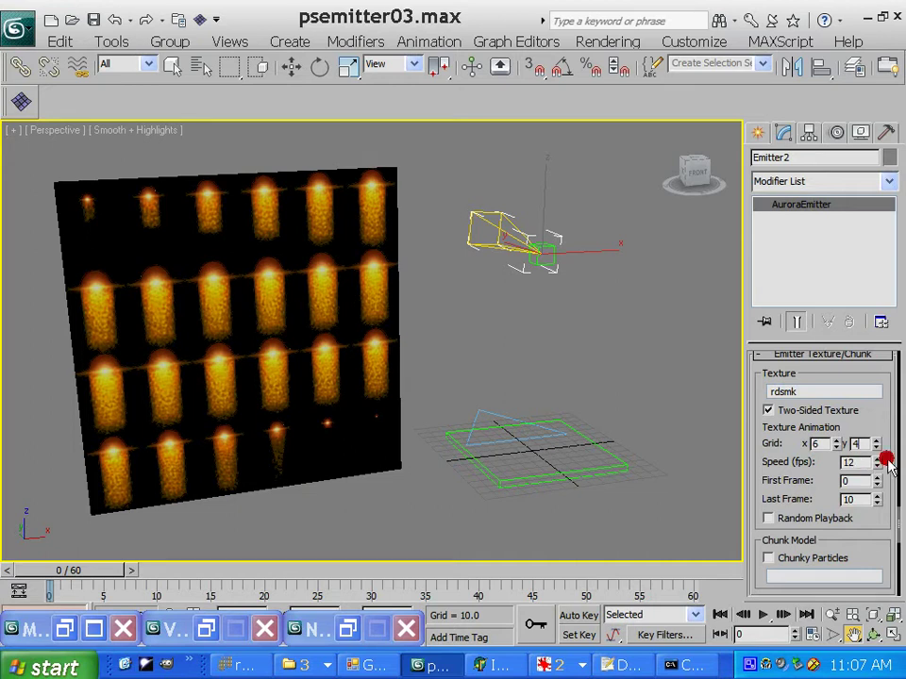
- Select the plc_a01 Aurora base and export its geometry only to d:\nwn\override\
drag(900, 528, 899, 523)
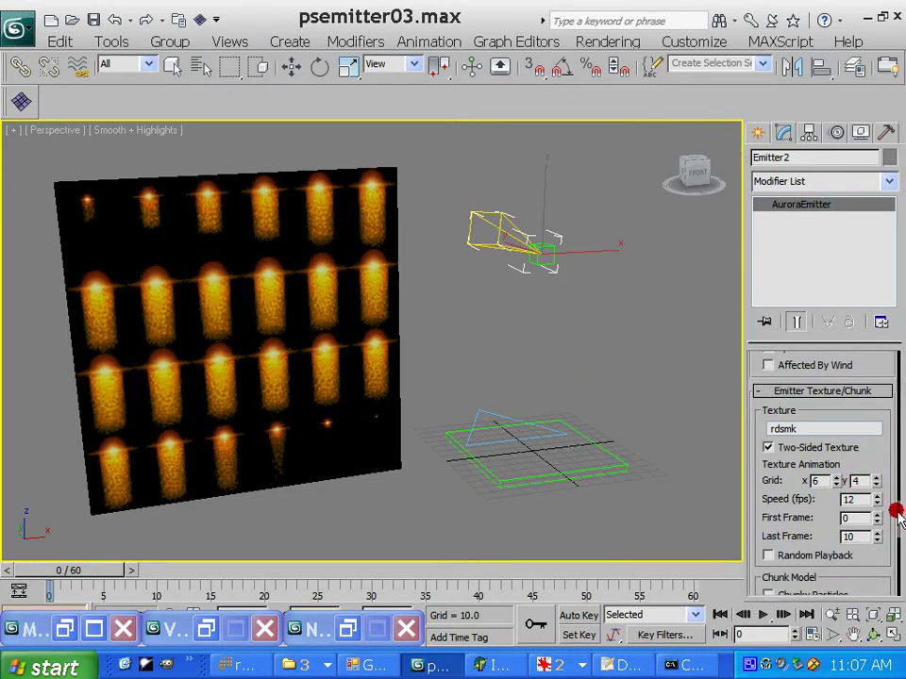
drag(898, 510, 897, 468)
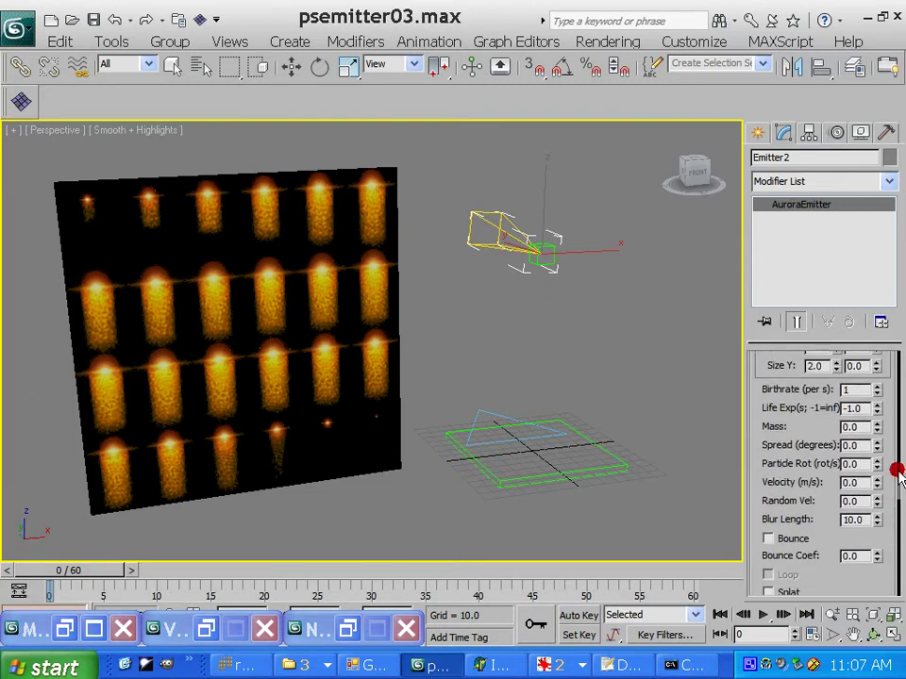
drag(897, 469, 897, 370)
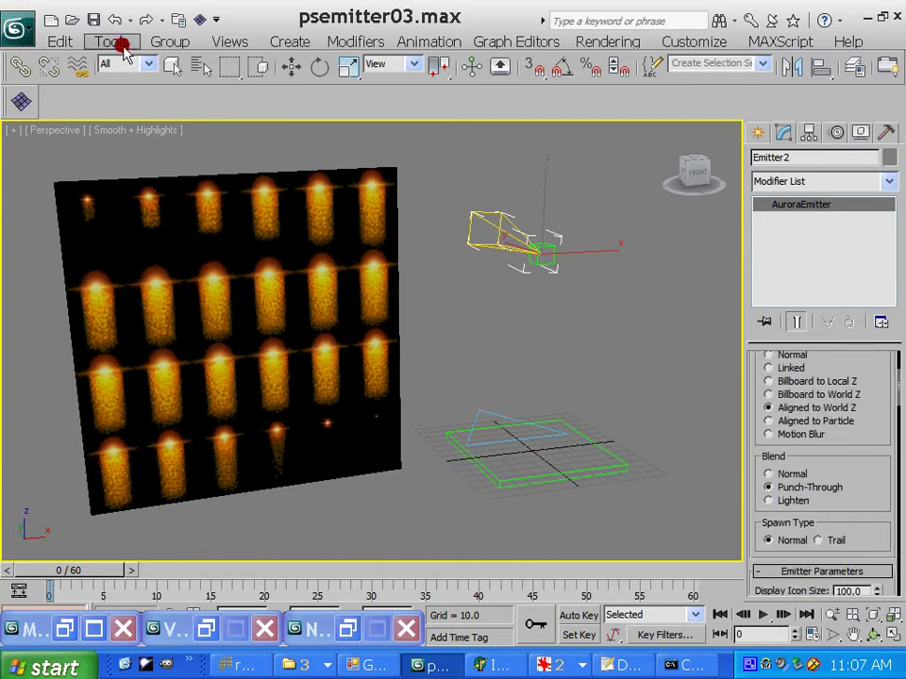
click(171, 65)
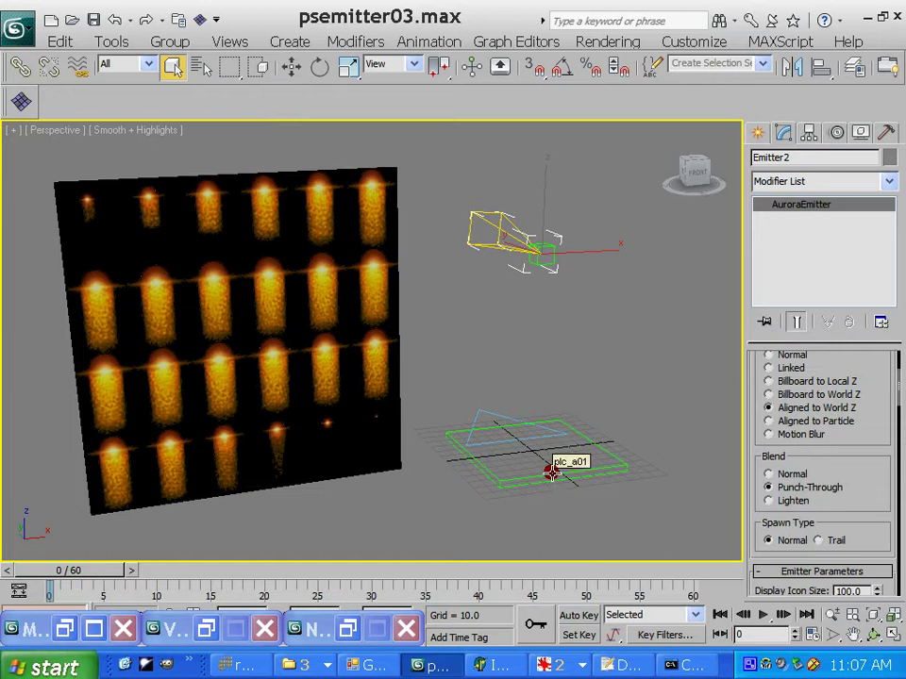
click(552, 472)
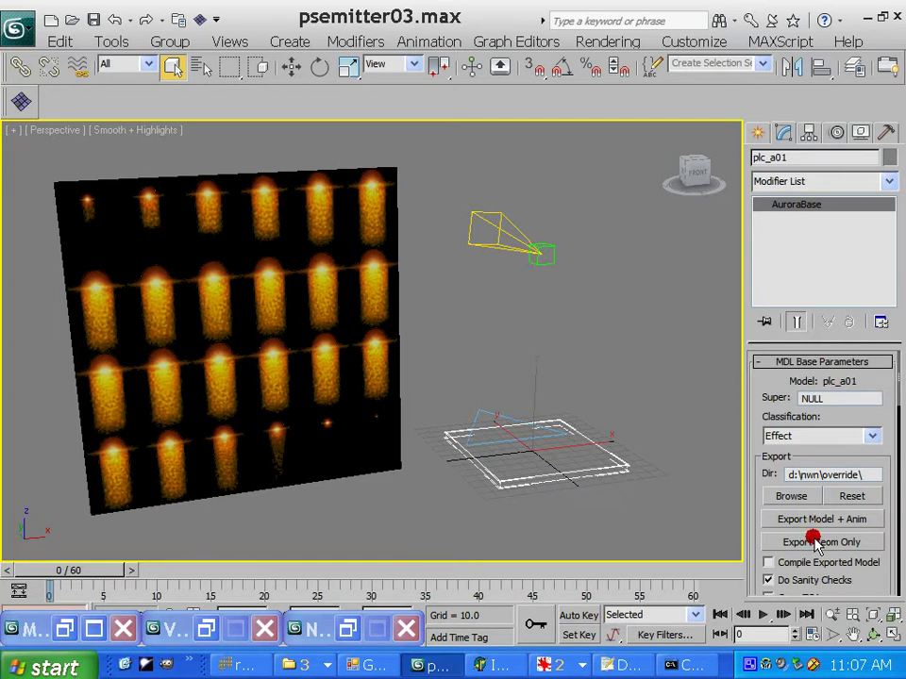
drag(814, 541, 859, 543)
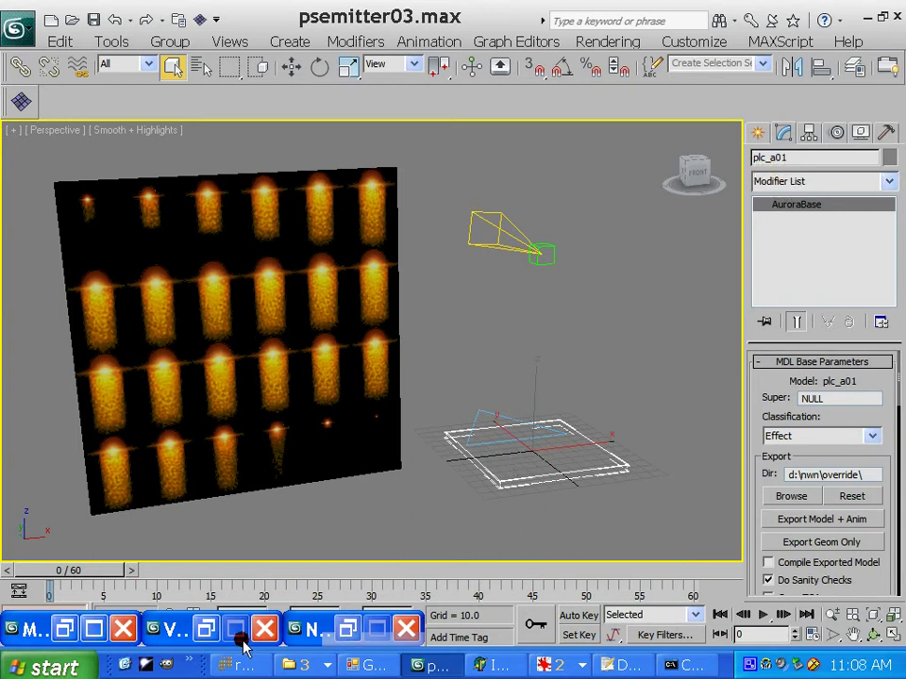
- Open module002 in the Aurora Neverwinter Nights Toolset and inspect the emitter animation beside the textured plane, closing the toolset when done
click(144, 666)
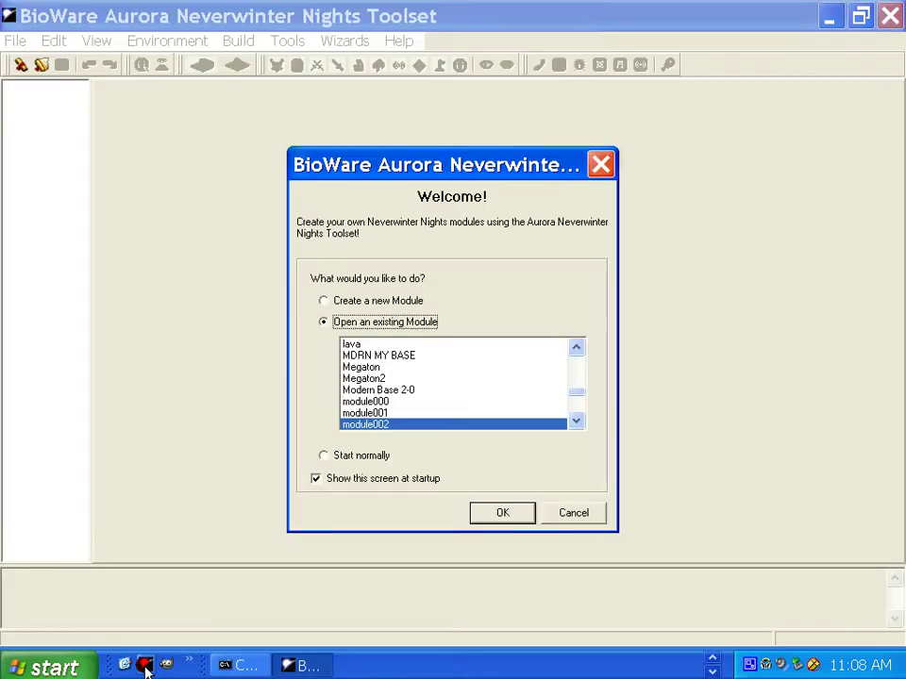
click(500, 516)
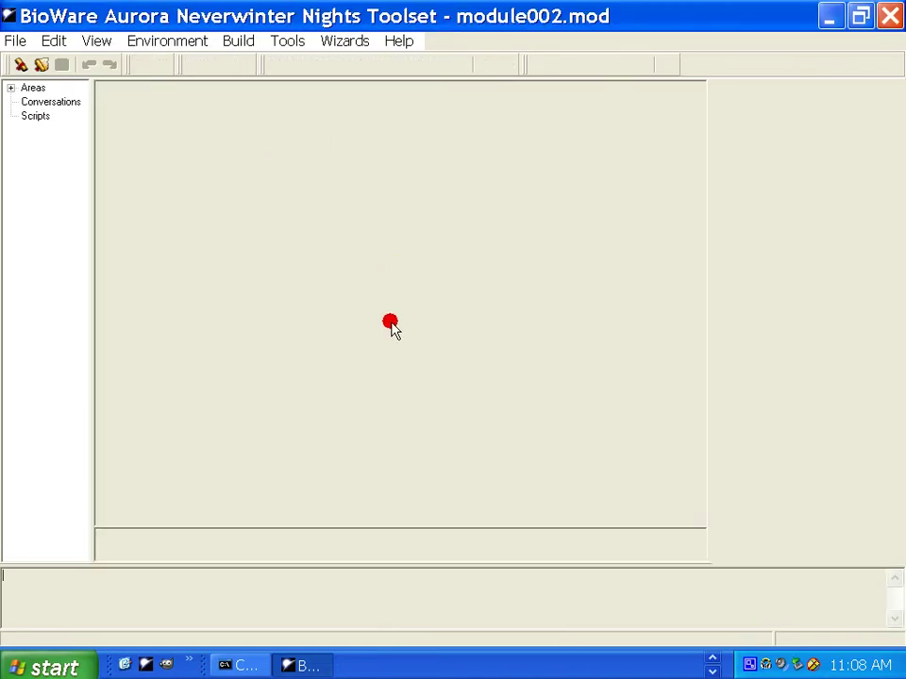
scroll(397, 334, up, 10)
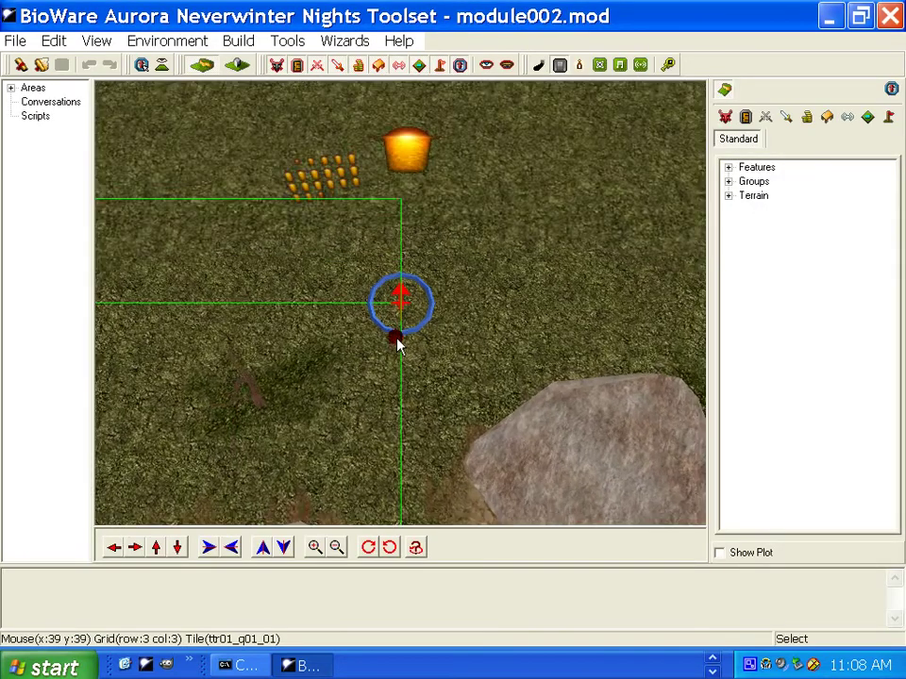
click(156, 547)
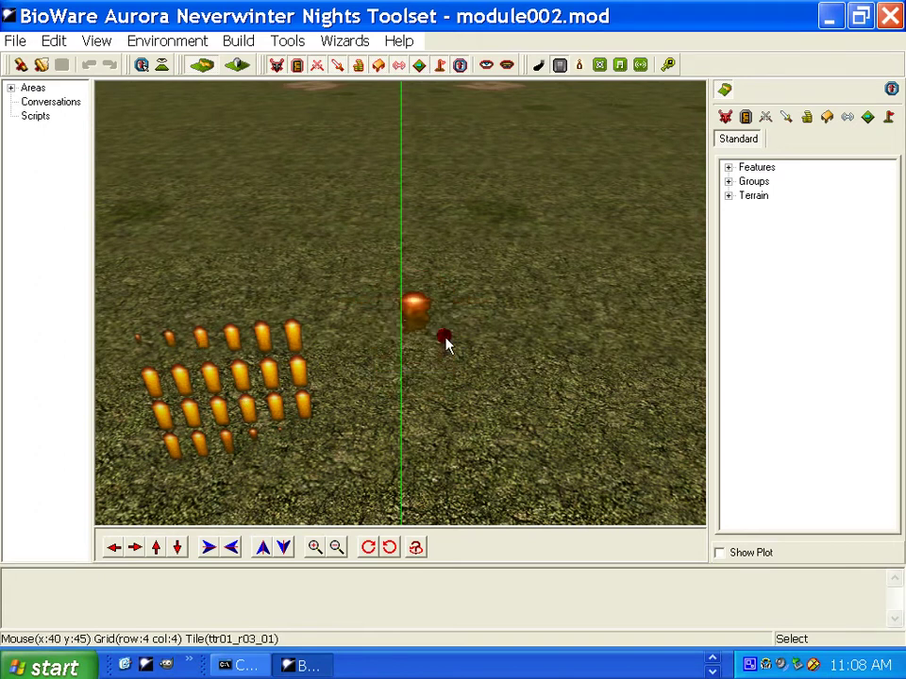
scroll(231, 456, up, 2)
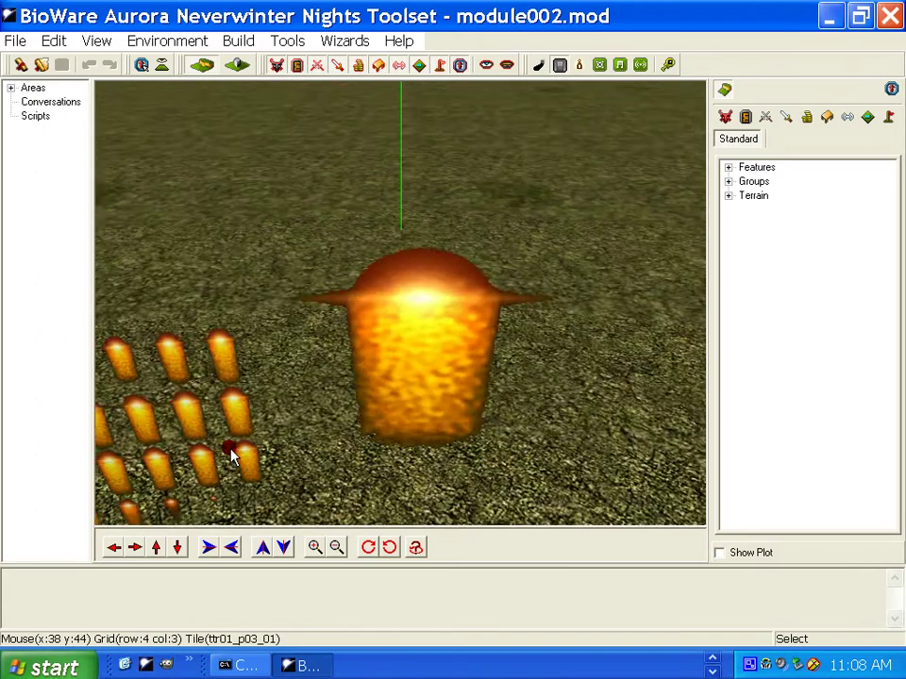
scroll(231, 455, down, 3)
mouse_move(230, 453)
middle_down()
mouse_move(238, 442)
mouse_move(230, 444)
middle_up()
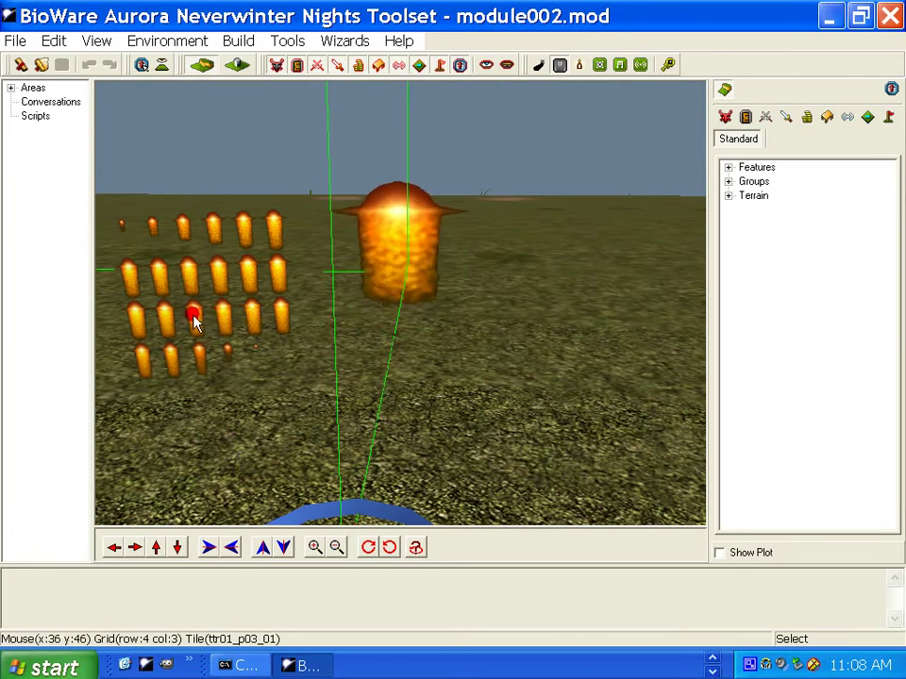
click(892, 16)
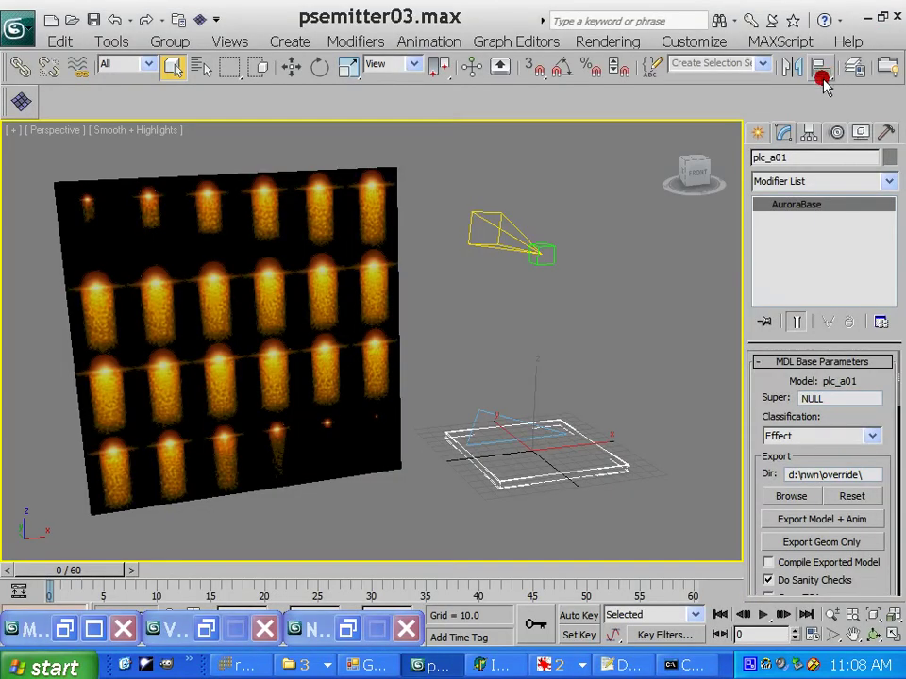
- Show the D:\nwn\override folder and place a restored Notepad++ window with gazchew2.txi beside the plane in the 3ds Max viewport
click(294, 663)
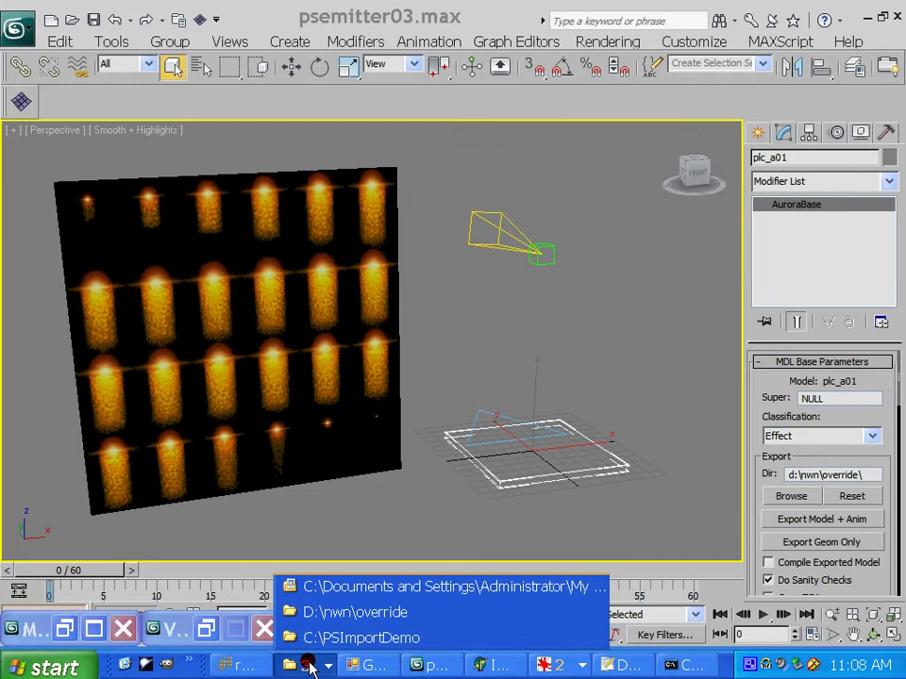
click(371, 613)
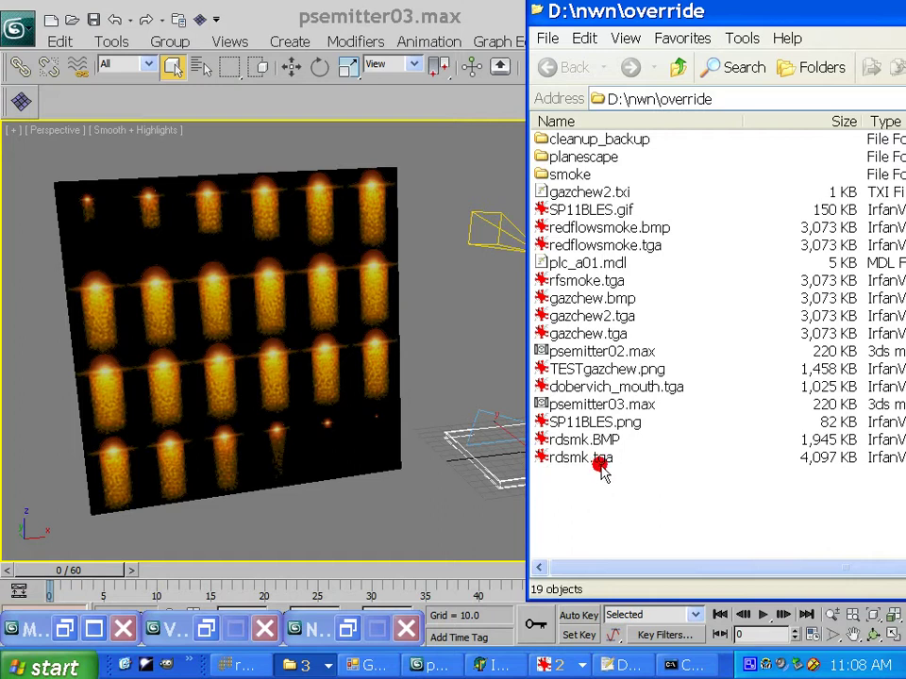
click(618, 665)
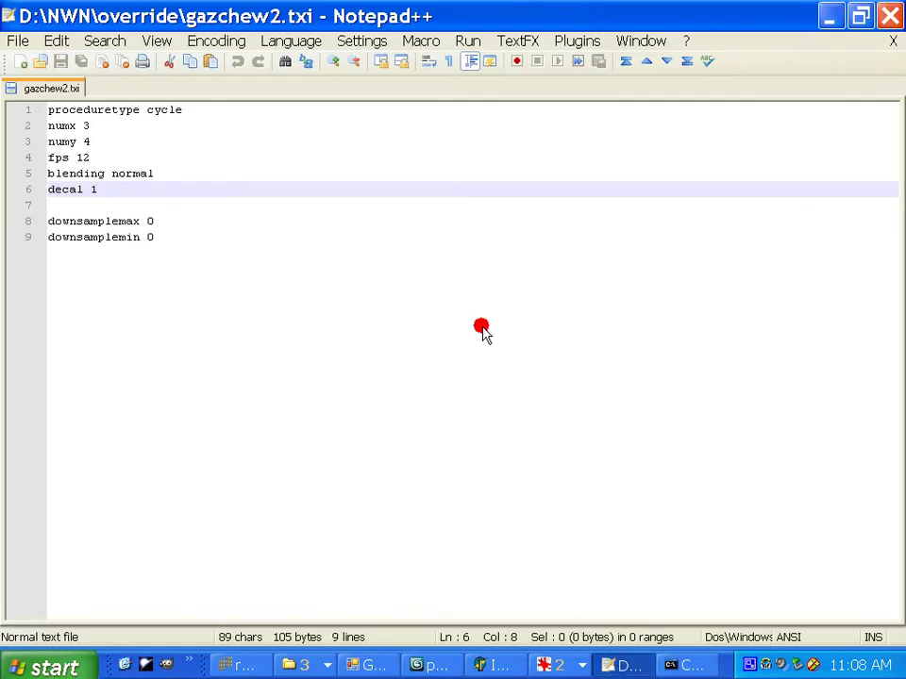
double_click(332, 19)
drag(331, 18, 760, 41)
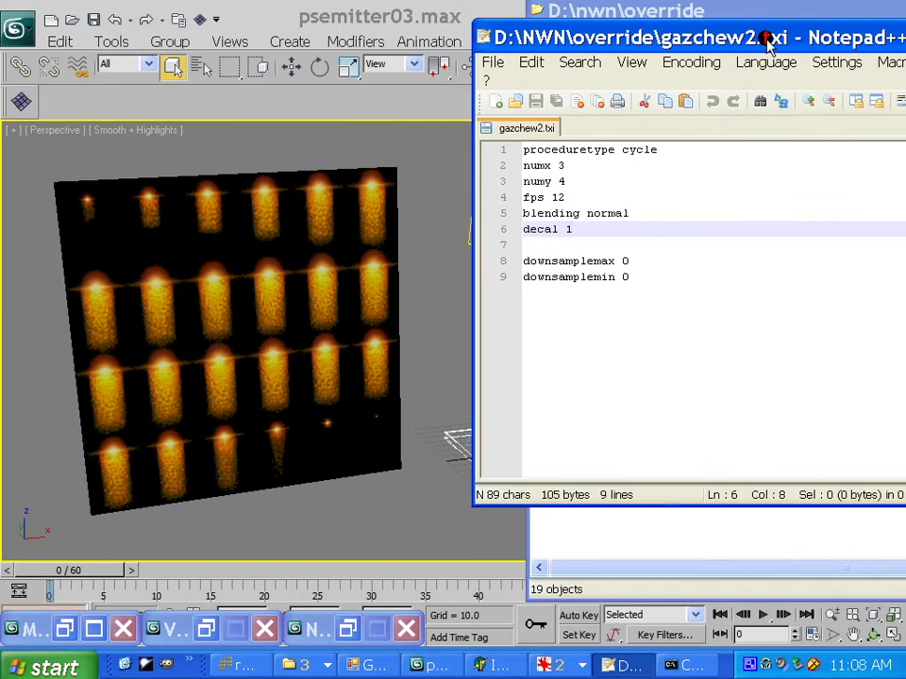
- Save a copy of gazchew2.txi as rdsmk.txi in the override folder
right_click(541, 132)
click(559, 204)
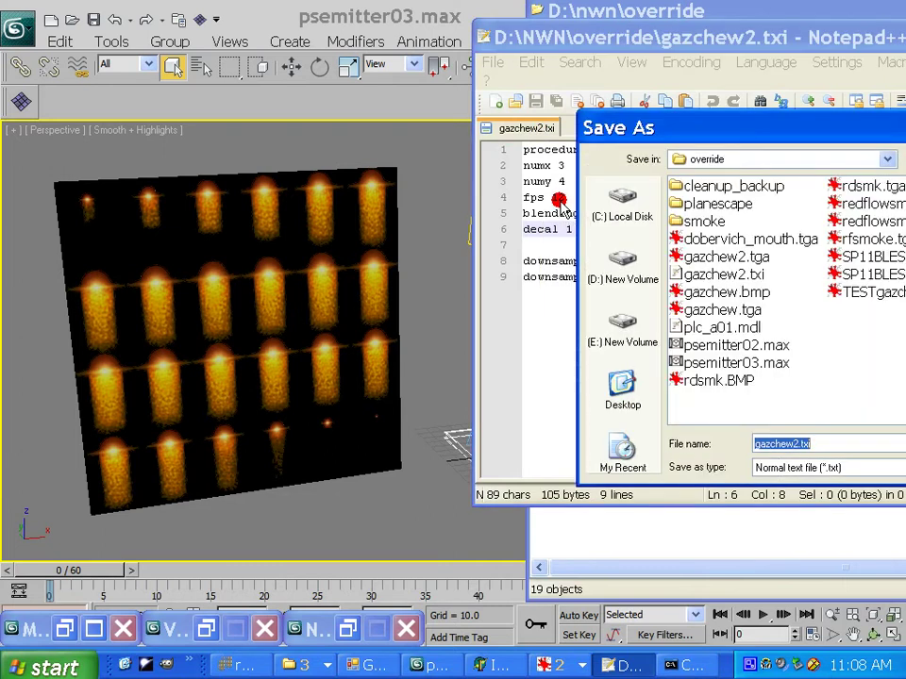
key(Home)
key(Delete)
key(Delete)
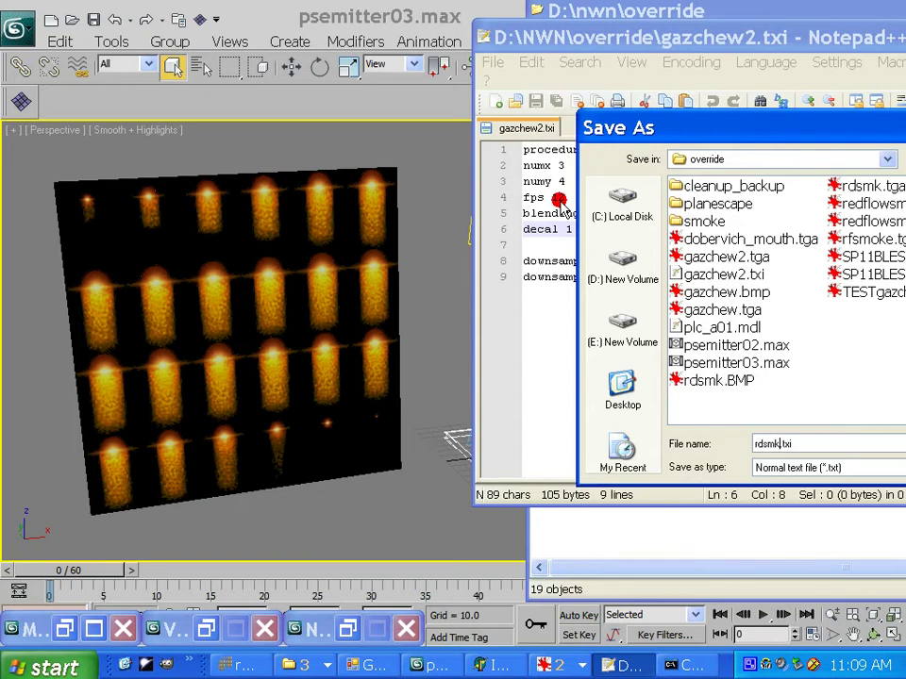
drag(660, 128, 487, 106)
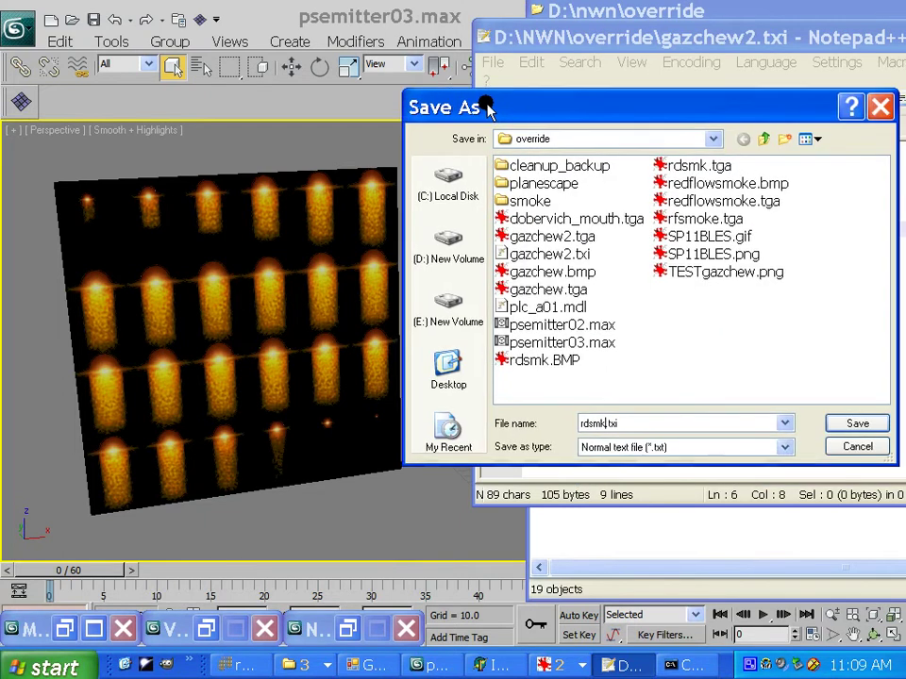
click(847, 425)
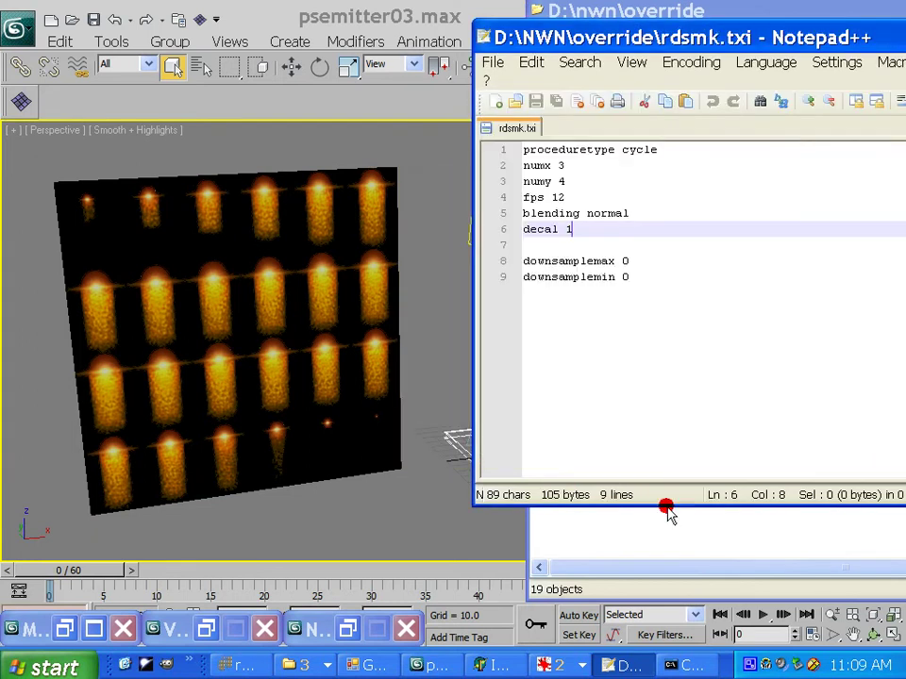
- Reload module002 in the Aurora Toolset to check the plane's animation with rdsmk.txi, and return to Notepad++
click(147, 666)
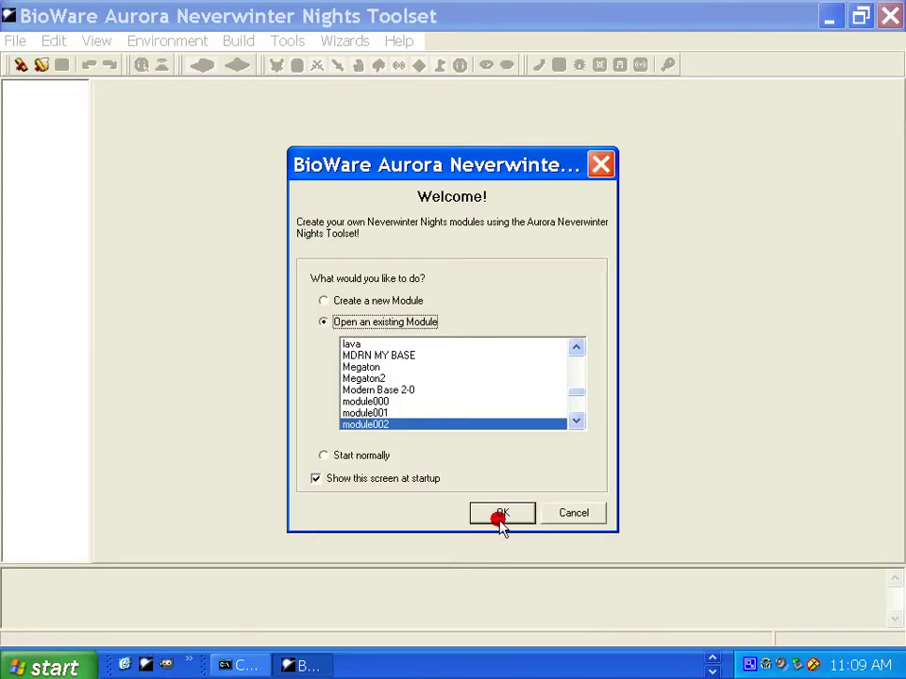
click(498, 513)
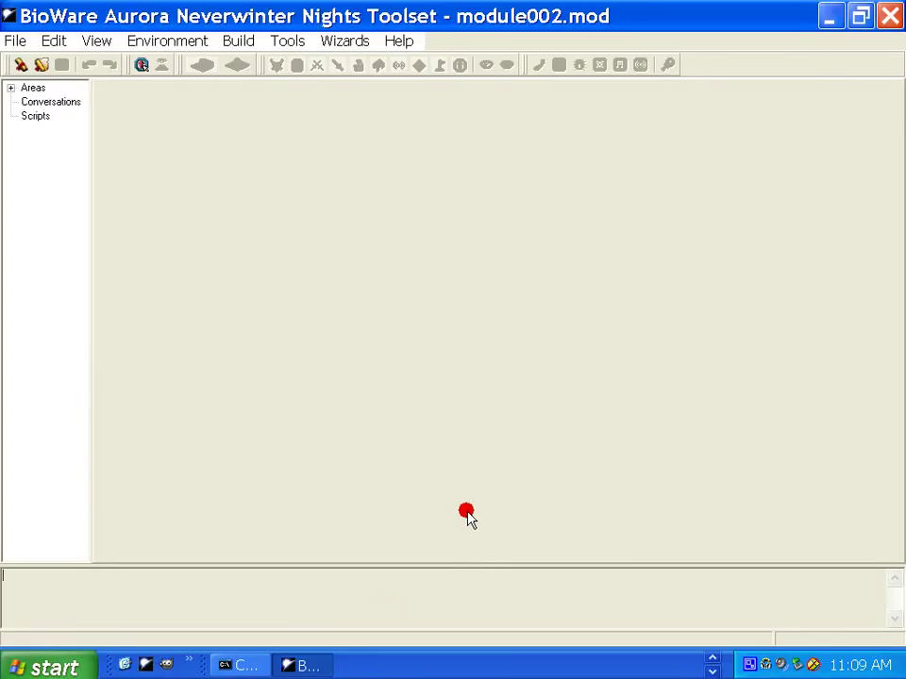
click(143, 64)
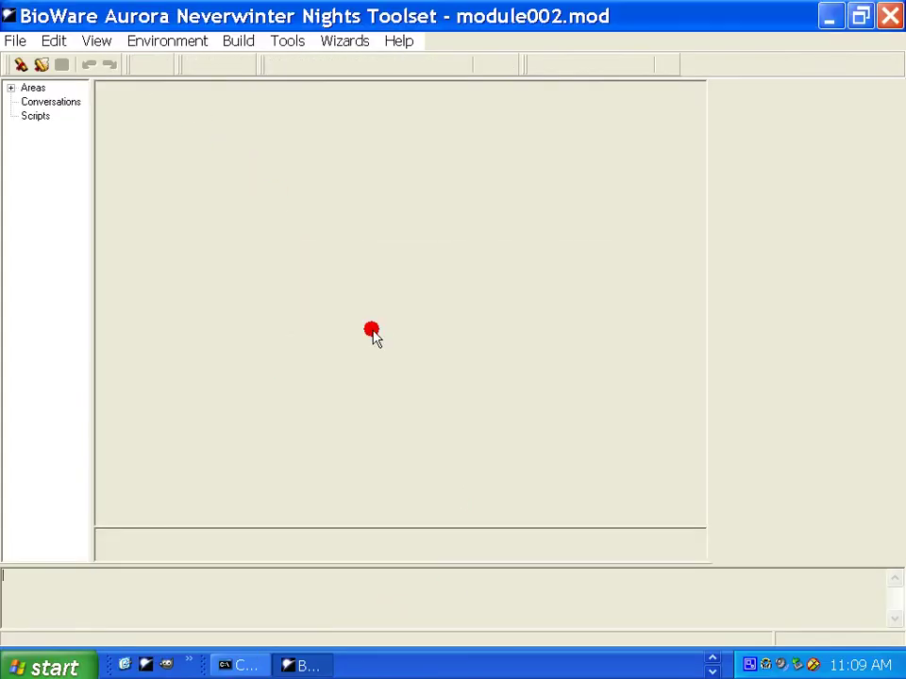
scroll(372, 335, up, 5)
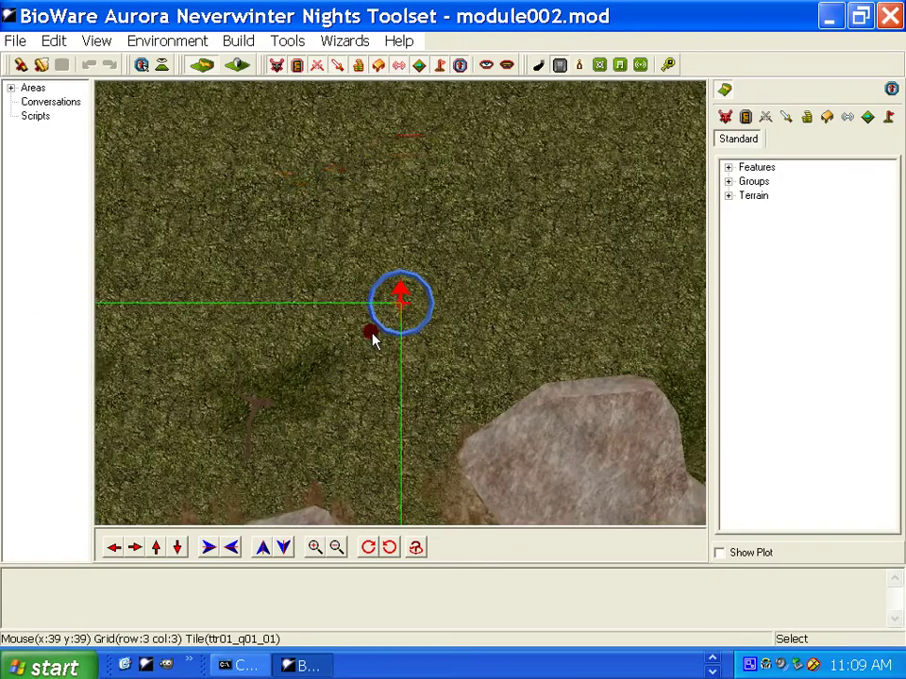
scroll(368, 312, up, 1)
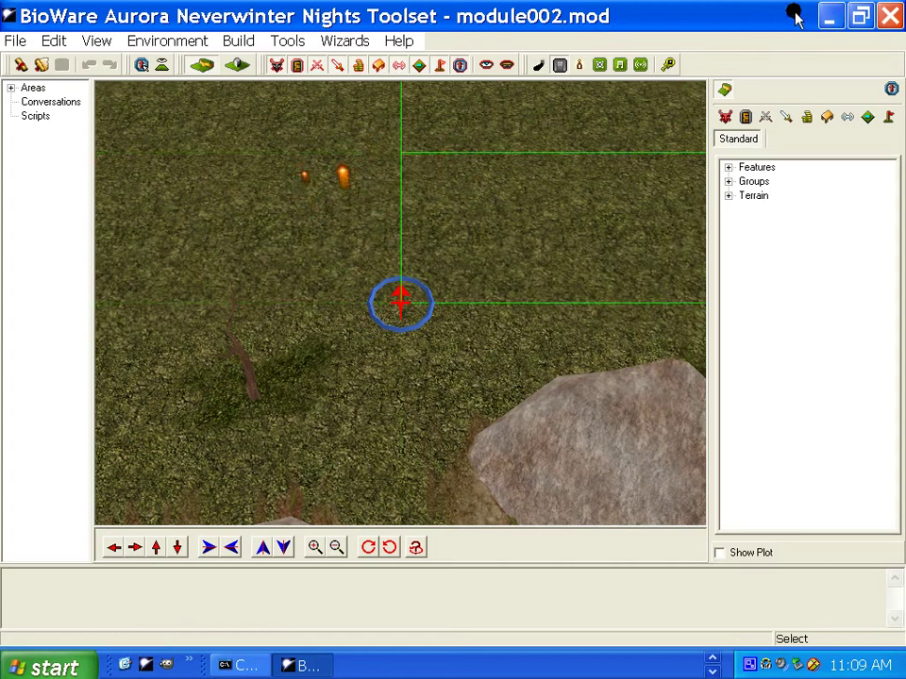
click(890, 13)
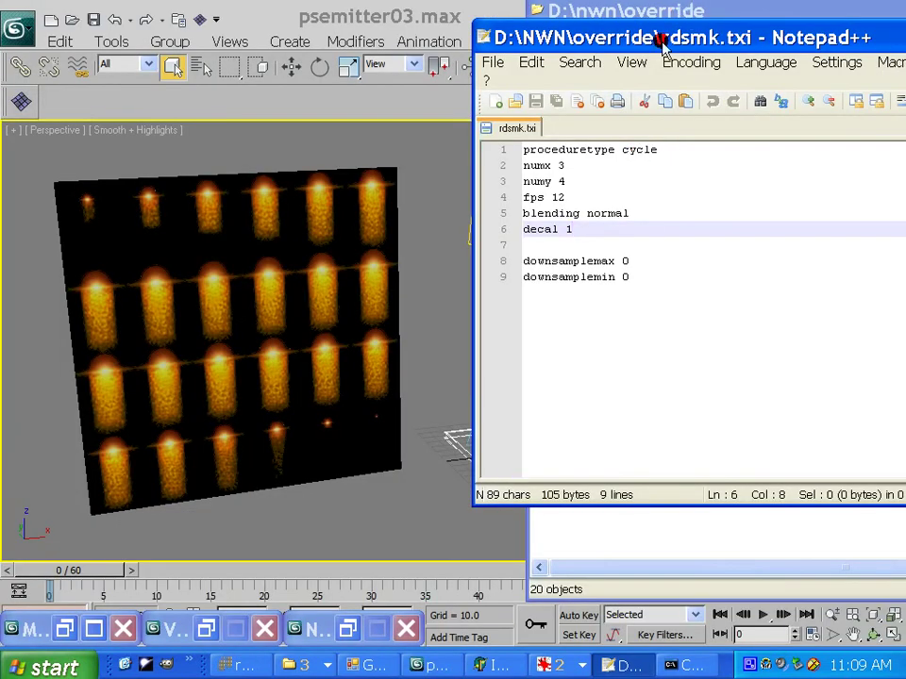
- Duplicate rdsmk.tga within the D:\nwn\override folder, moving the Notepad++ window aside to reach it
drag(641, 38, 890, 39)
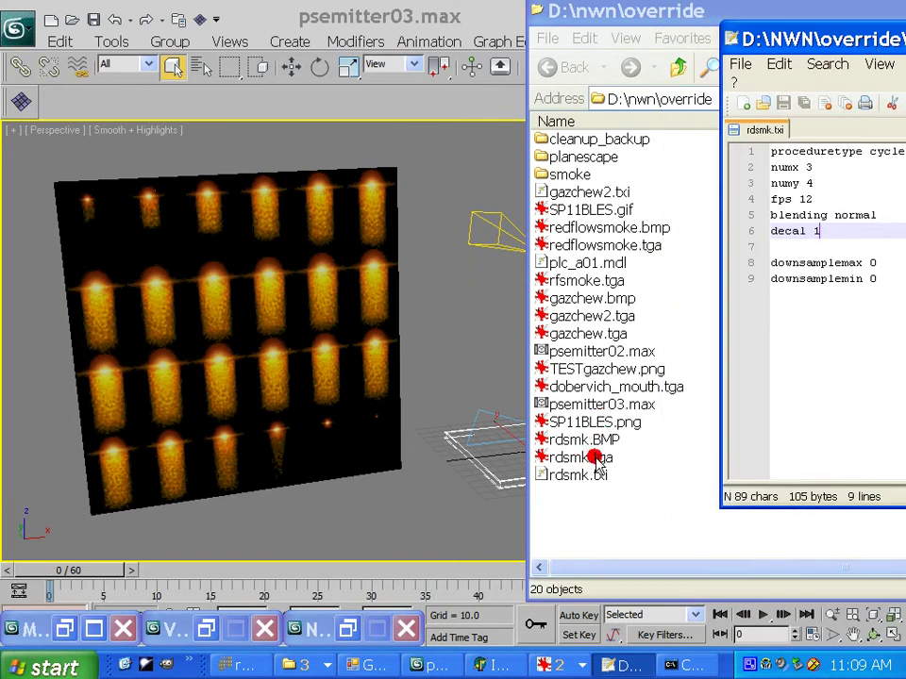
click(595, 458)
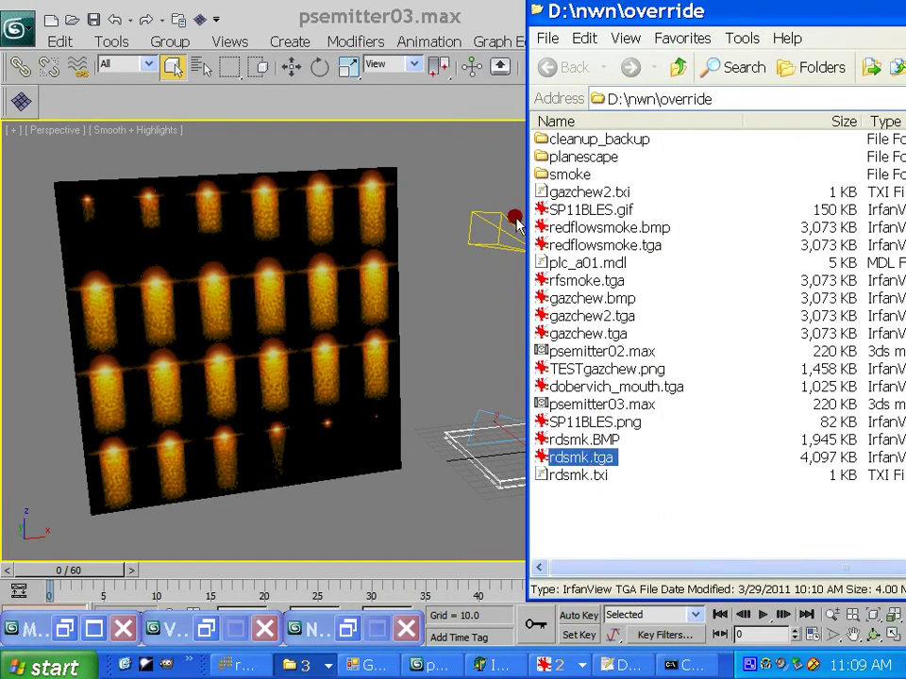
drag(581, 459, 380, 346)
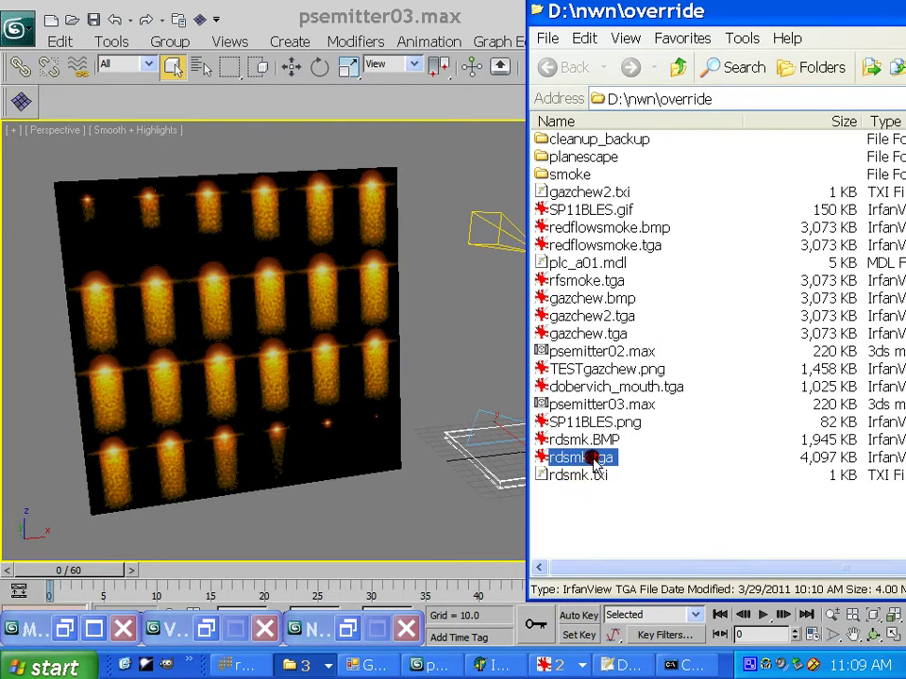
drag(596, 457, 605, 484)
right_drag(607, 497, 607, 499)
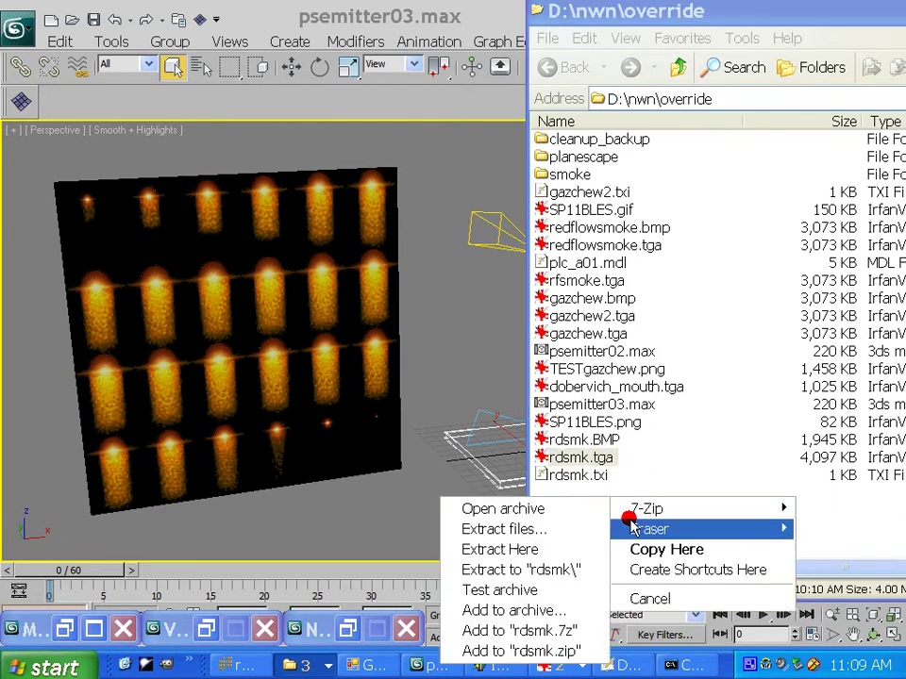
click(633, 546)
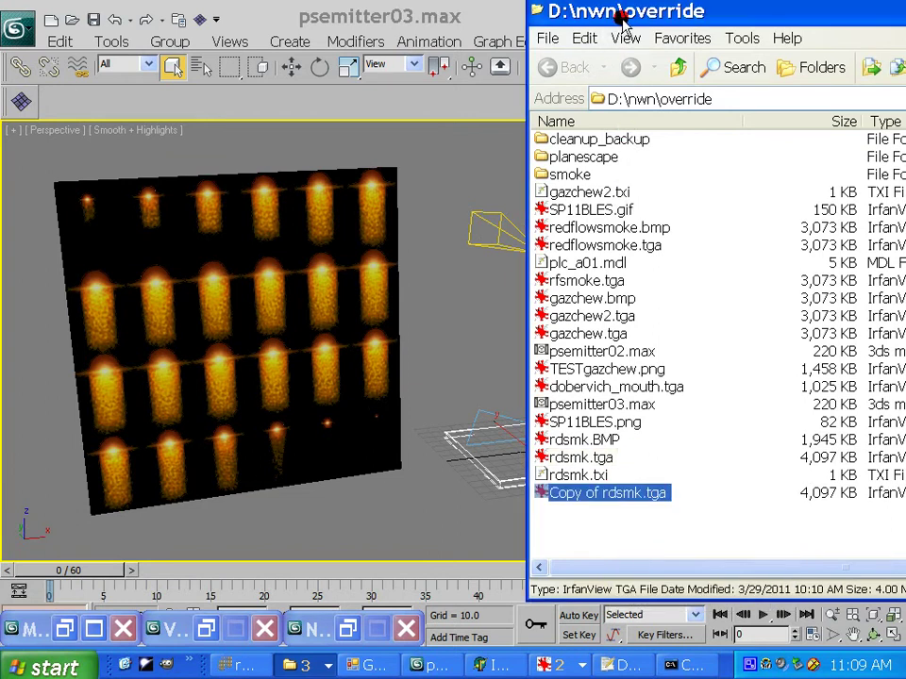
- Rename the copied rdsmk texture file in the override folder as rdsmk2.tga
drag(617, 14, 666, 14)
right_click(655, 492)
click(672, 453)
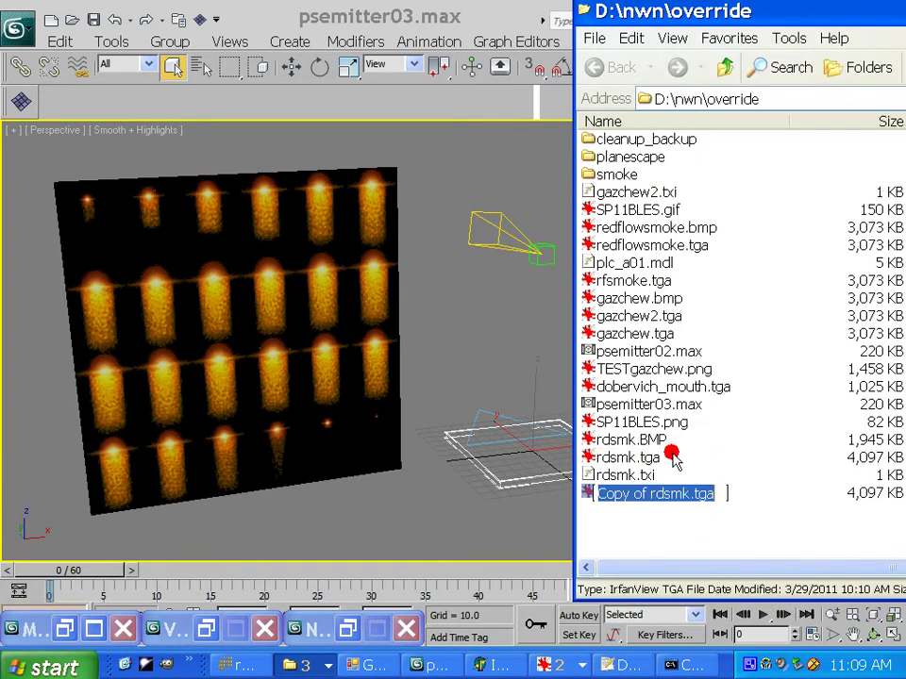
key(Home)
key(Delete)
key(Delete)
key(Delete)
key(Delete)
key(Delete)
key(Delete)
key(Delete)
key(Delete)
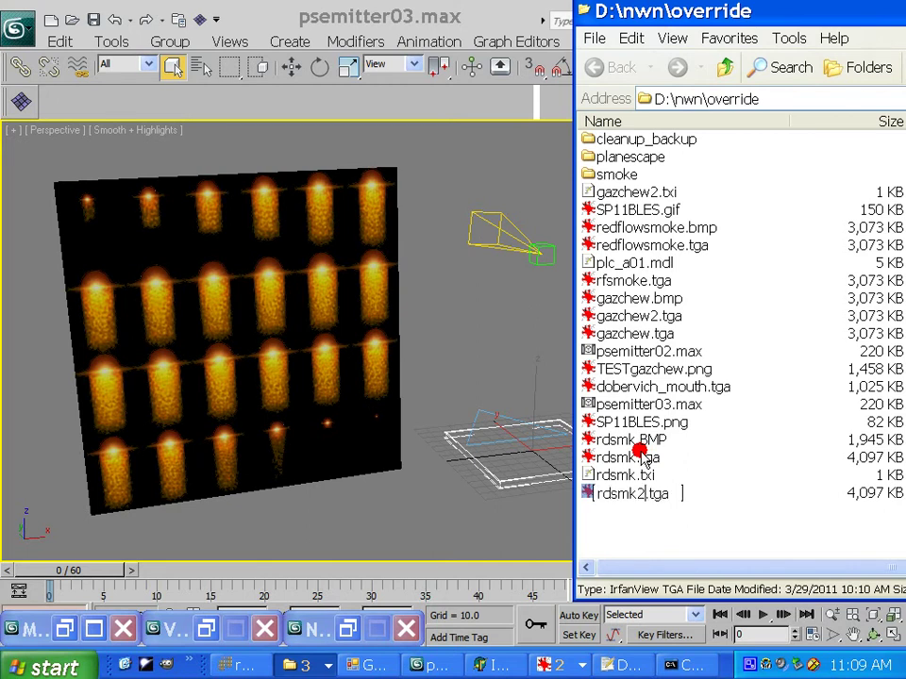
click(651, 537)
drag(630, 13, 669, 9)
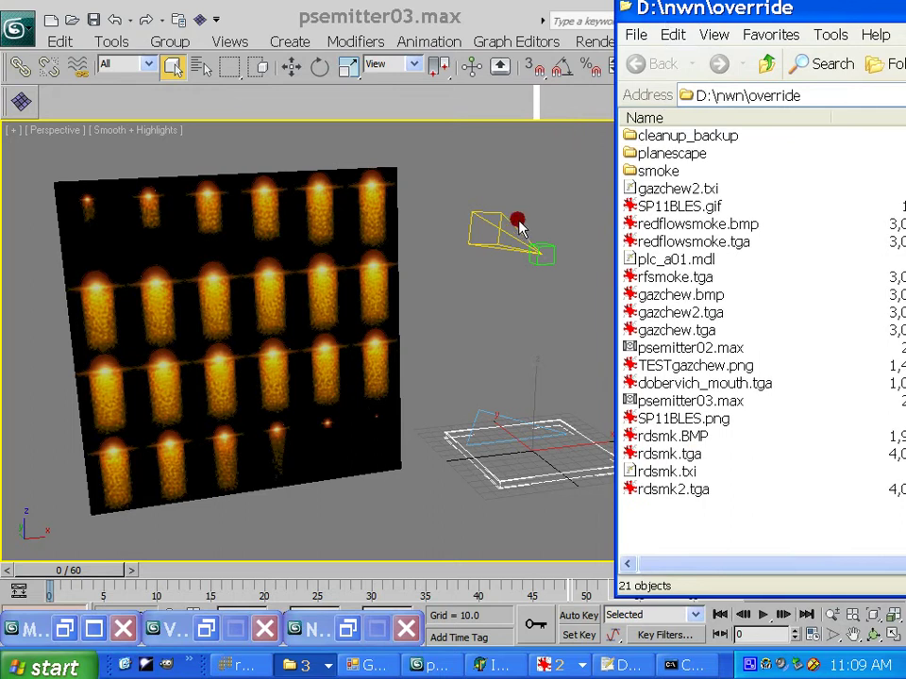
- Copy the base name rdsmk2 from the duplicated texture's file name without its extension
right_click(663, 498)
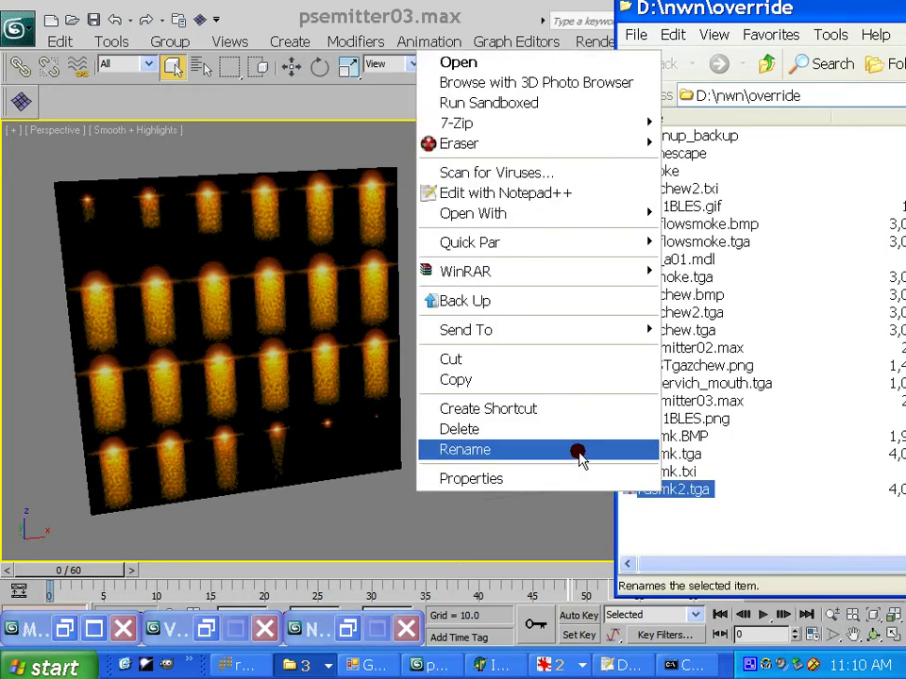
click(580, 457)
click(684, 492)
drag(686, 496, 642, 493)
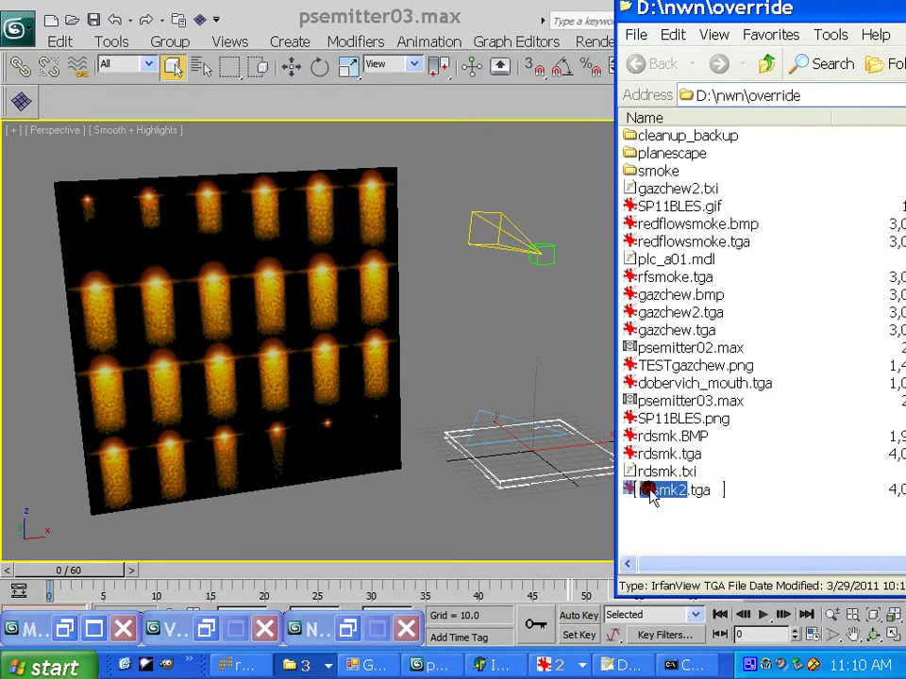
right_click(650, 494)
click(717, 337)
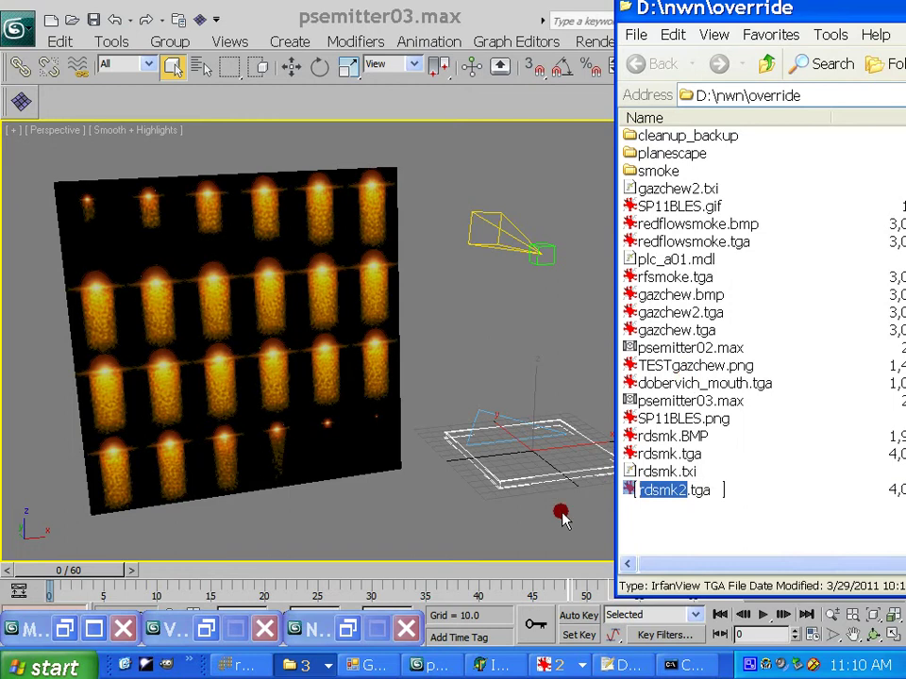
- Set Emitter2's texture to rdsmk2 in 3ds Max and export the geometry of the plc_a01 Aurora base
click(561, 339)
click(507, 234)
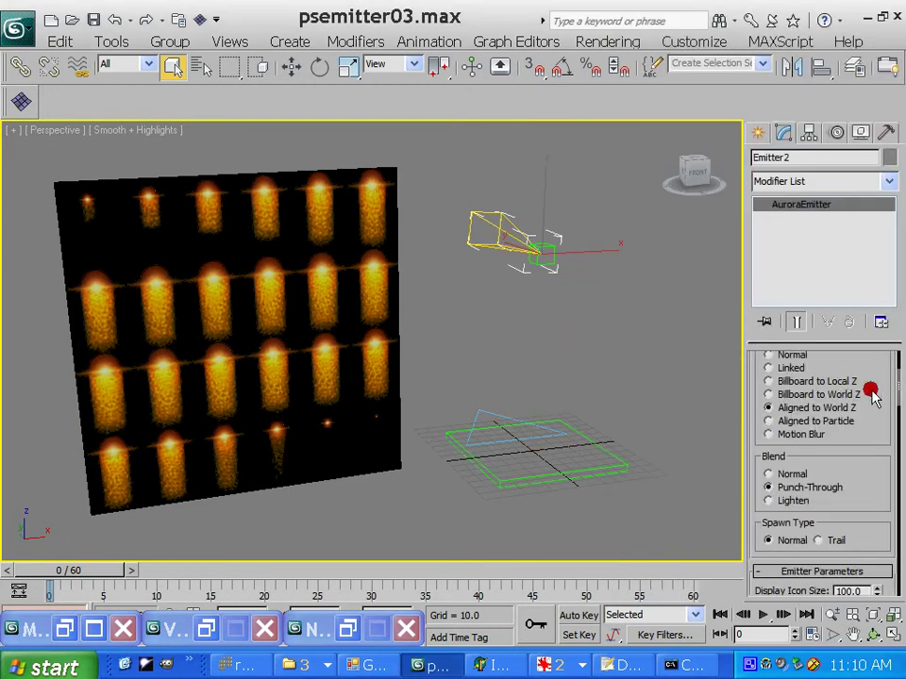
drag(899, 394, 897, 526)
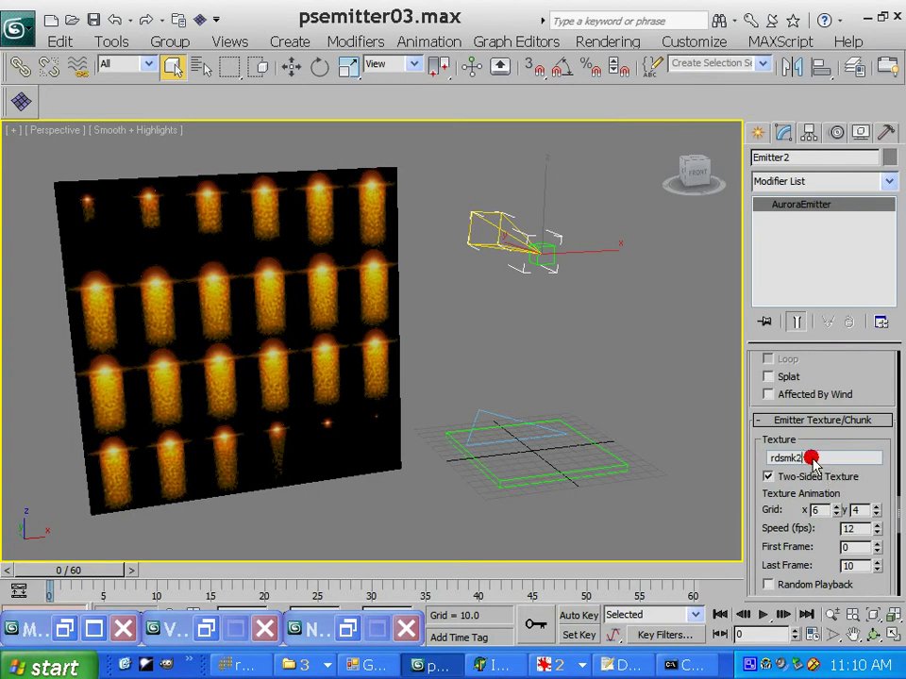
click(817, 457)
click(604, 469)
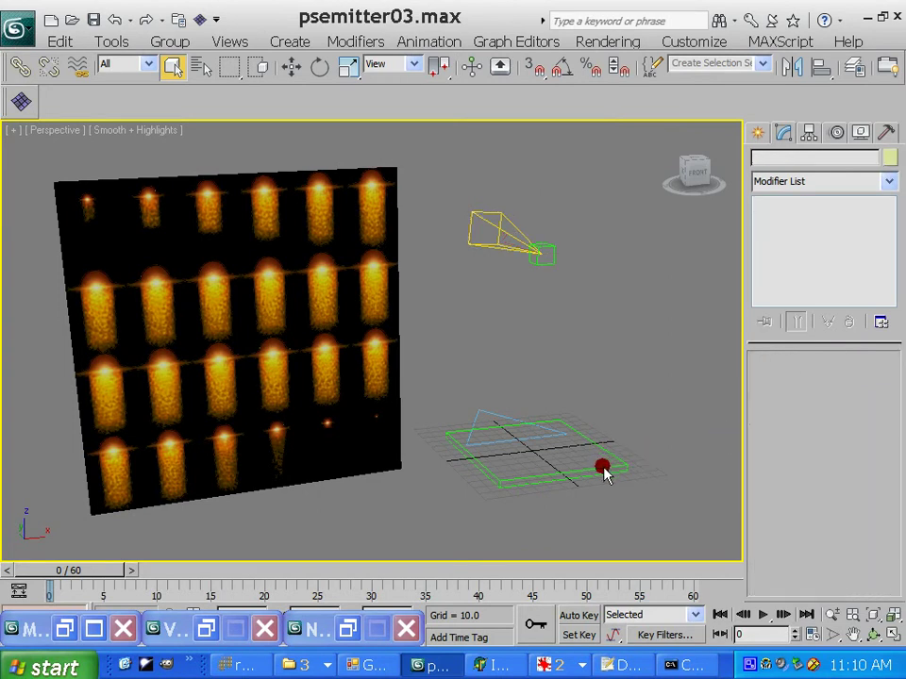
click(789, 542)
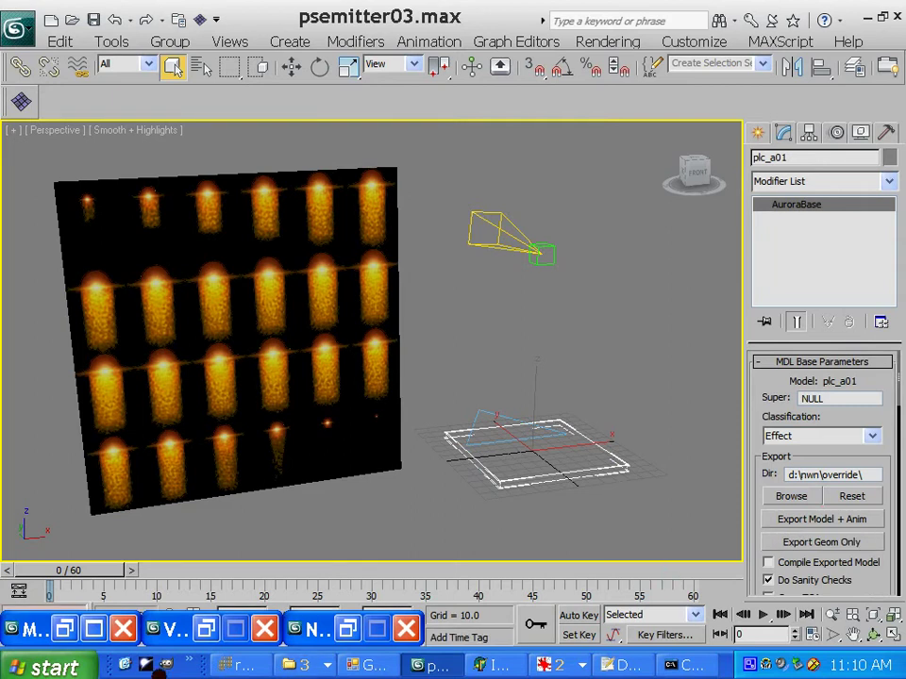
- Open module002 in the Aurora Neverwinter Nights Toolset and examine the rdsmk2 emitter animation beside the textured plane
click(144, 666)
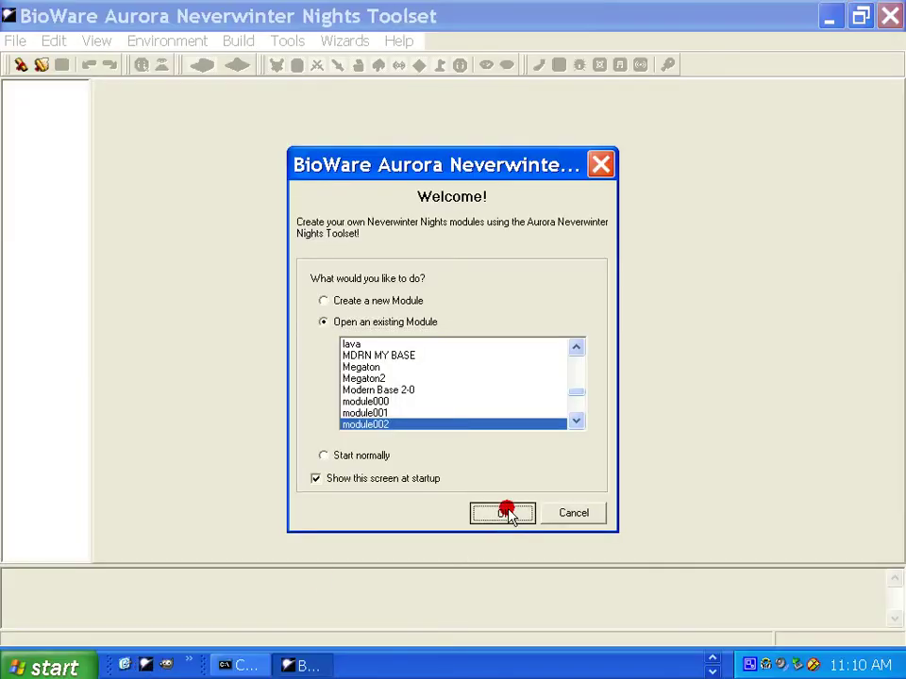
click(507, 515)
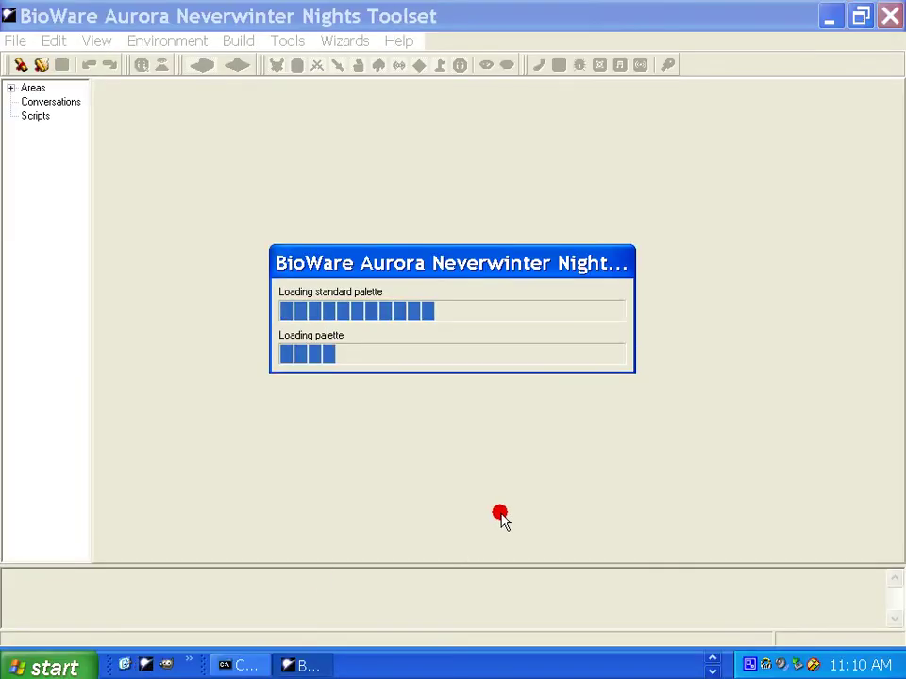
click(140, 64)
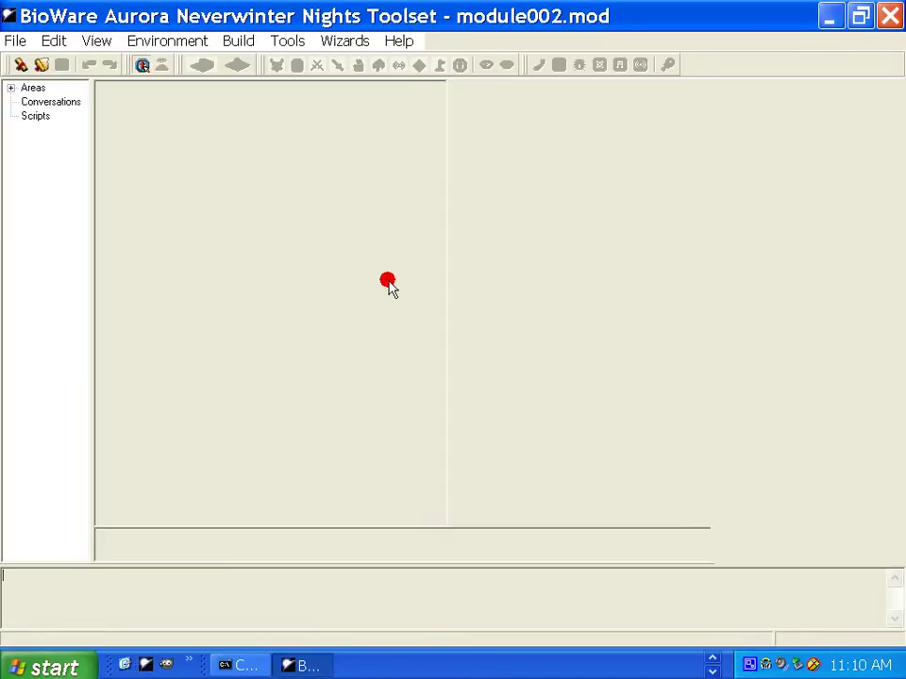
scroll(422, 348, up, 5)
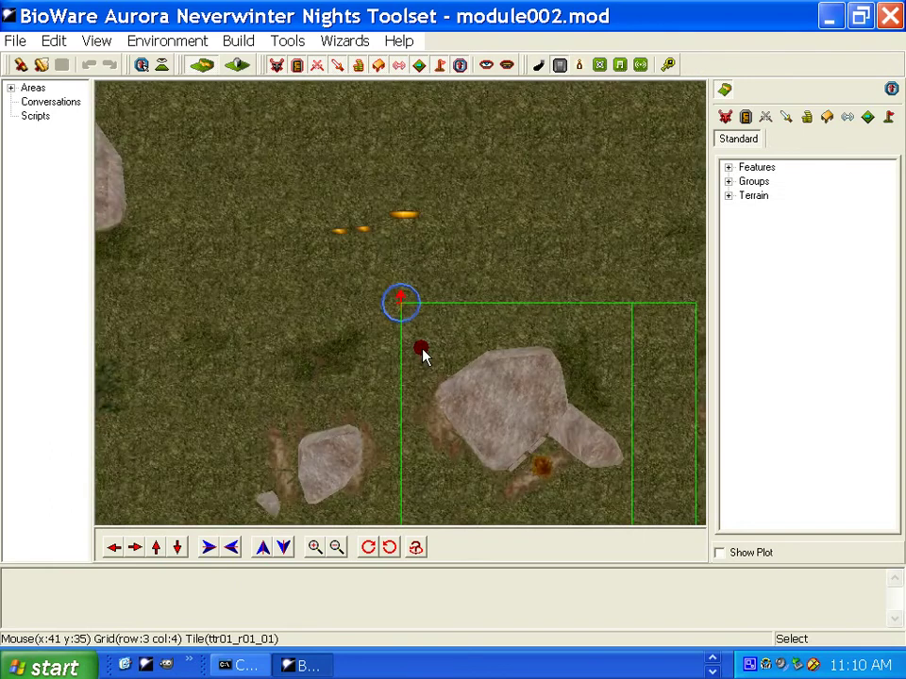
middle_drag(422, 348, 422, 193)
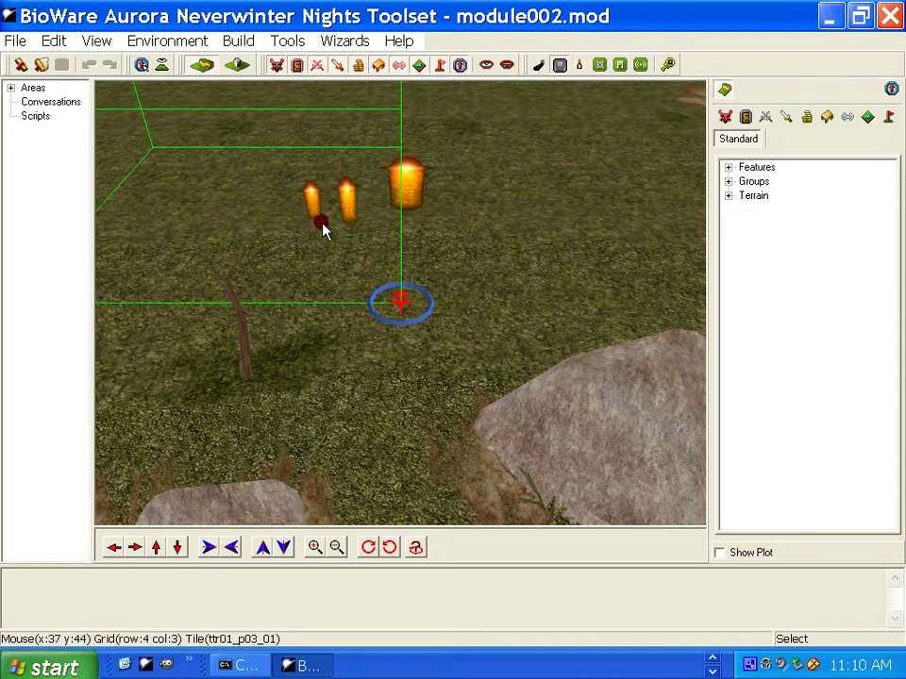
scroll(324, 229, up, 2)
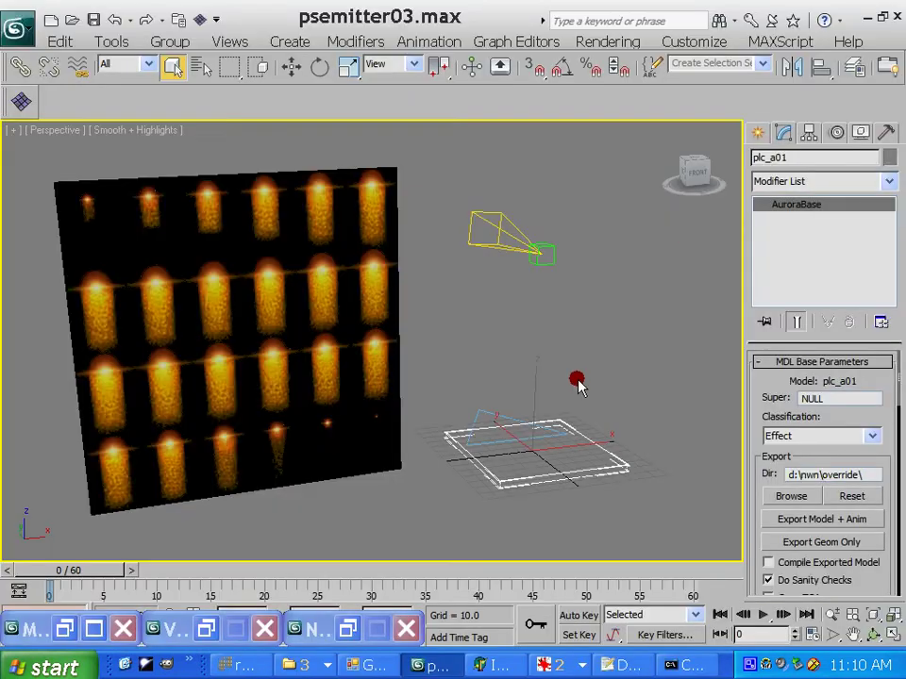
- Return to the override folder and place the Notepad++ window with rdsmk.txi beside the textured plane in 3ds Max
click(317, 660)
click(345, 615)
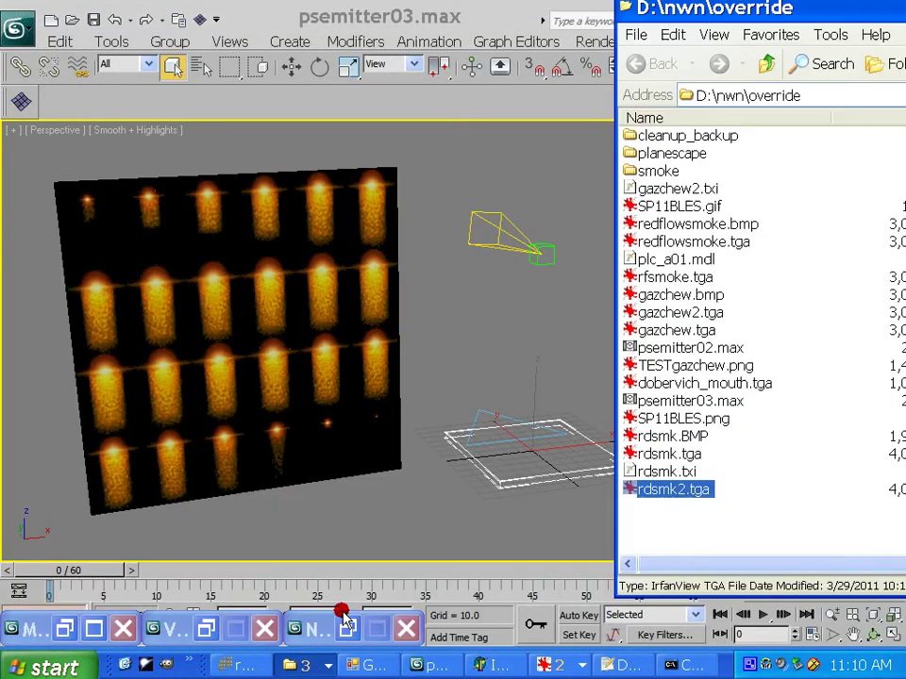
double_click(671, 472)
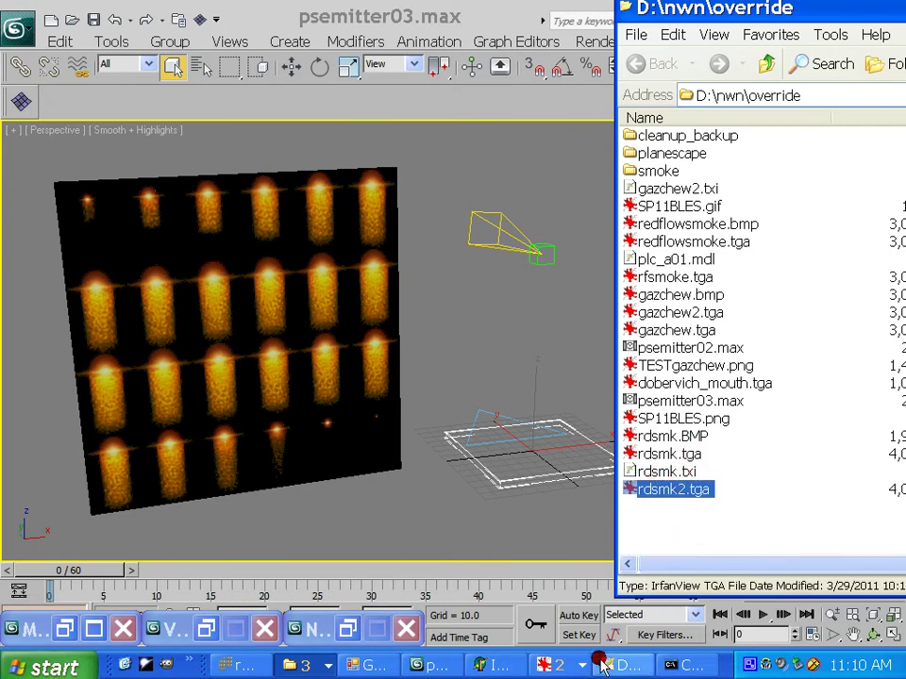
drag(795, 41, 515, 63)
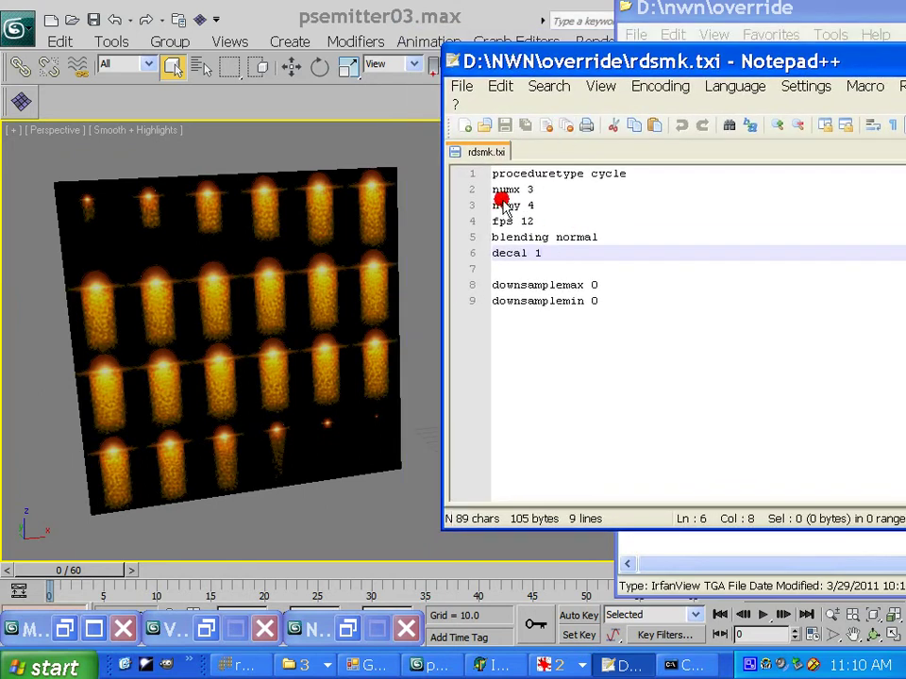
drag(564, 62, 598, 95)
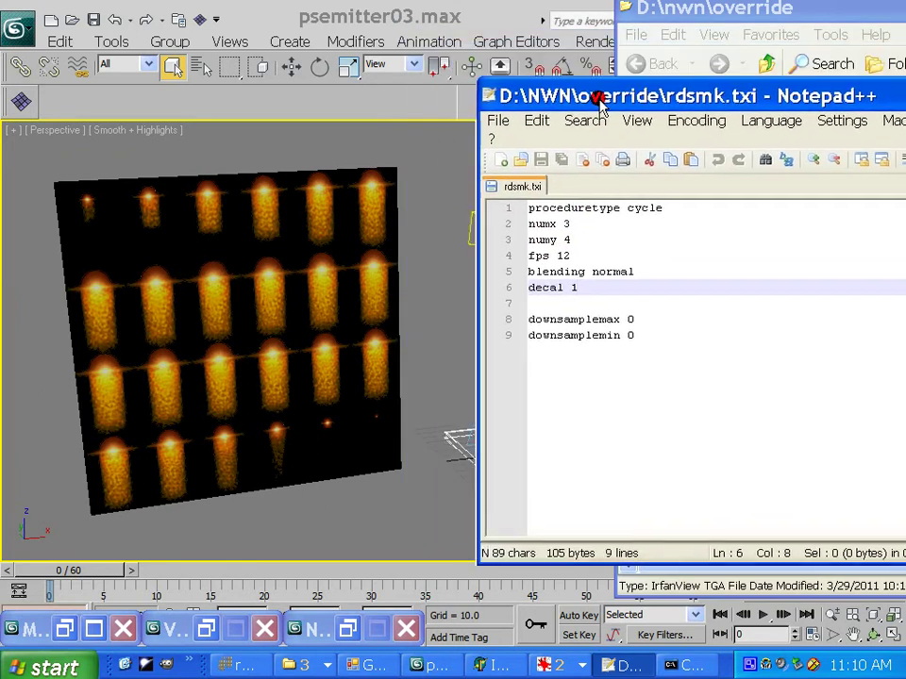
- Set numx to 6 in rdsmk.txi to match the texture's columns and save the file
click(206, 207)
drag(566, 223, 560, 223)
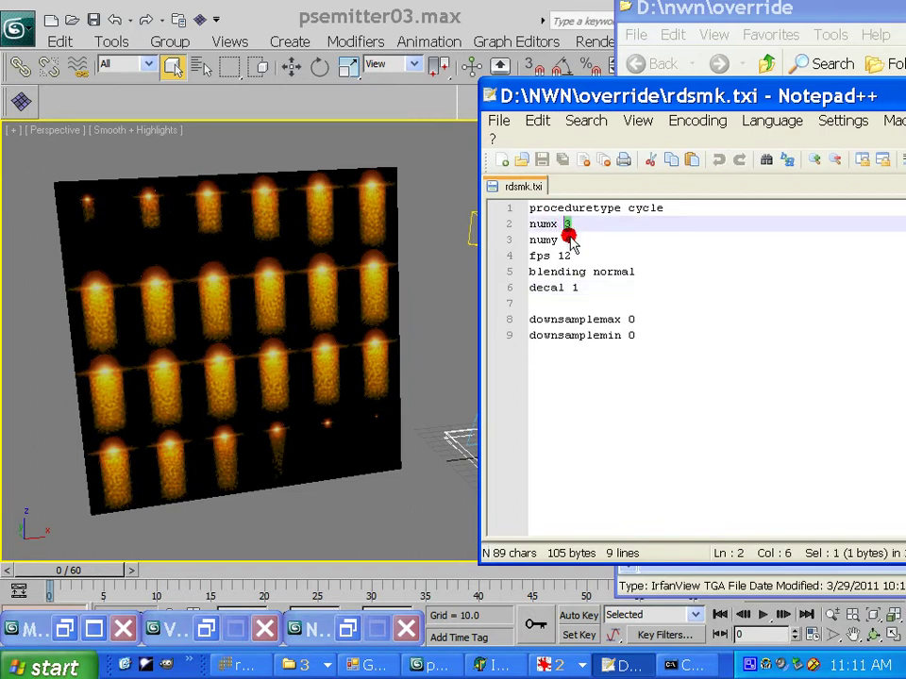
text(6)
drag(591, 90, 574, 41)
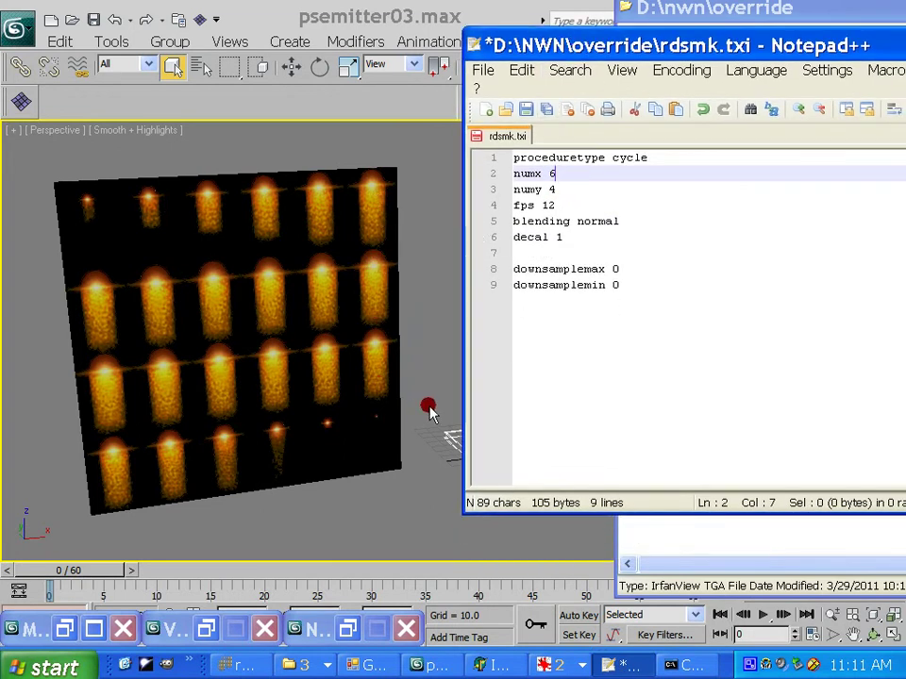
drag(598, 49, 421, 63)
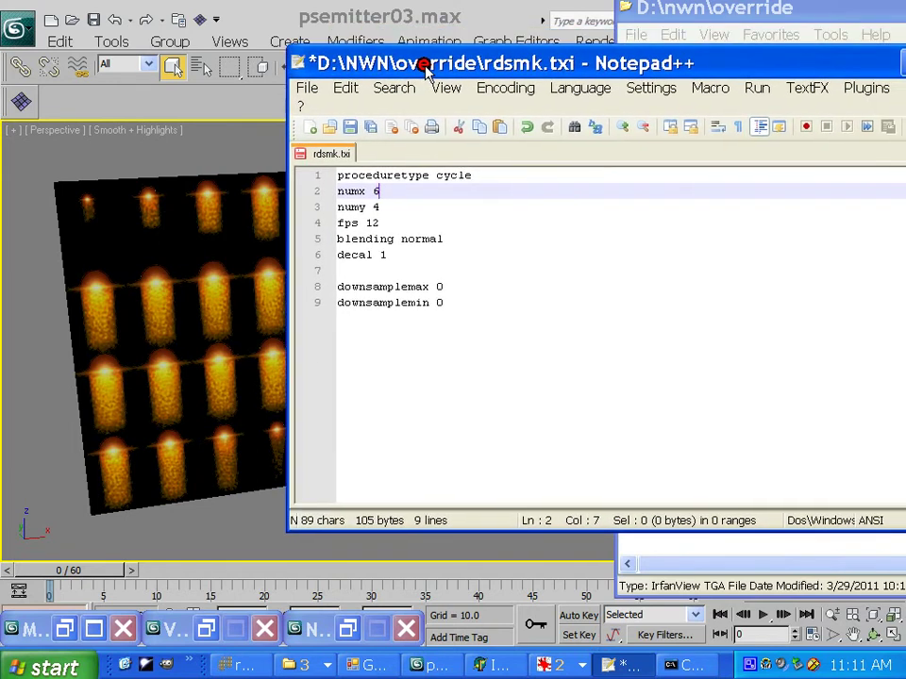
right_click(329, 156)
click(359, 206)
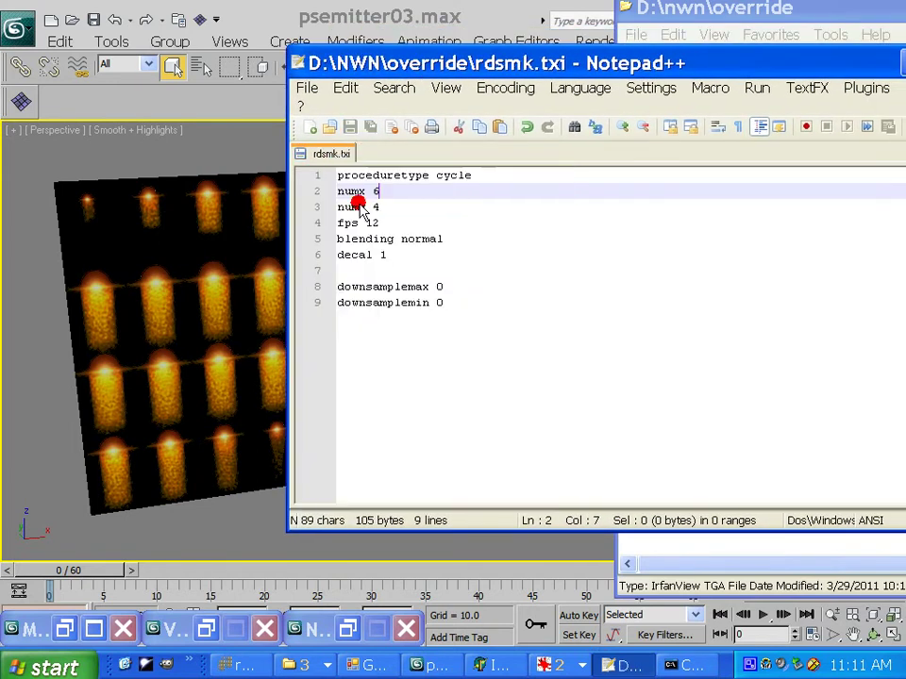
- Minimize Notepad++ and reload module002 in the Aurora Toolset to check the plane's animation with the 6 by 4 grid
drag(408, 63, 308, 106)
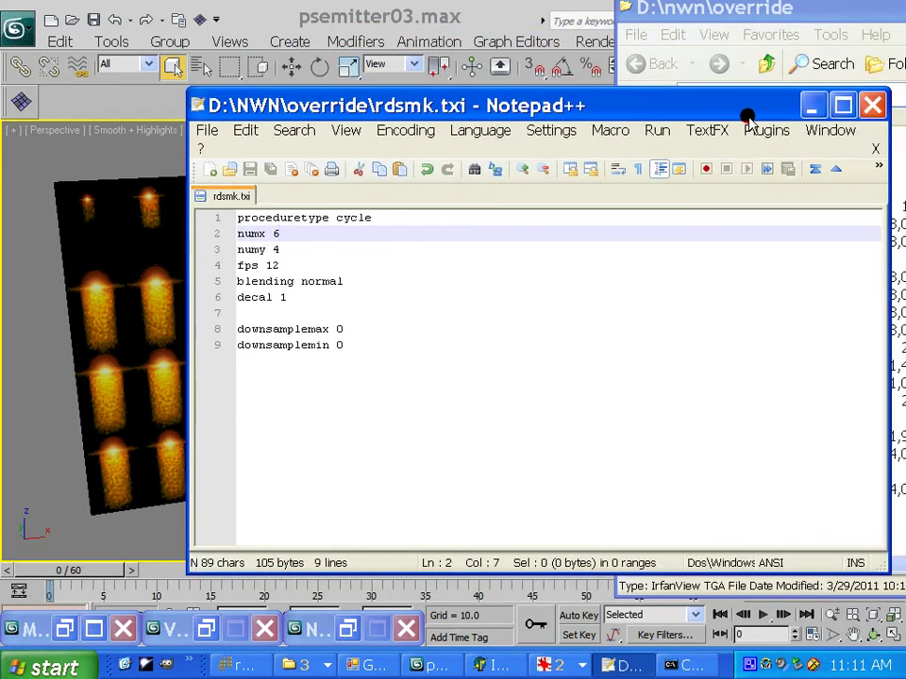
click(813, 106)
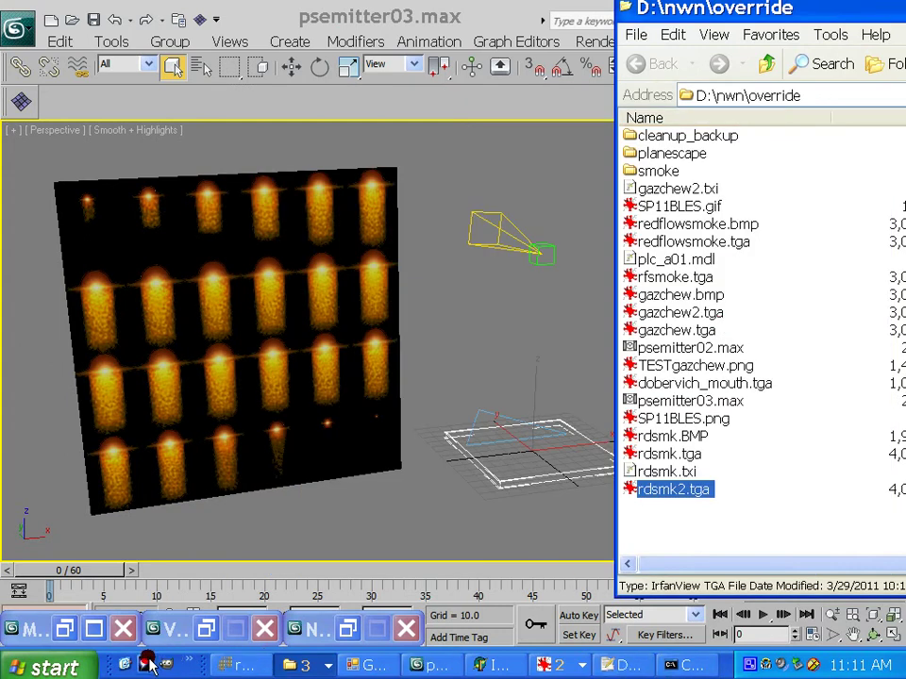
click(286, 531)
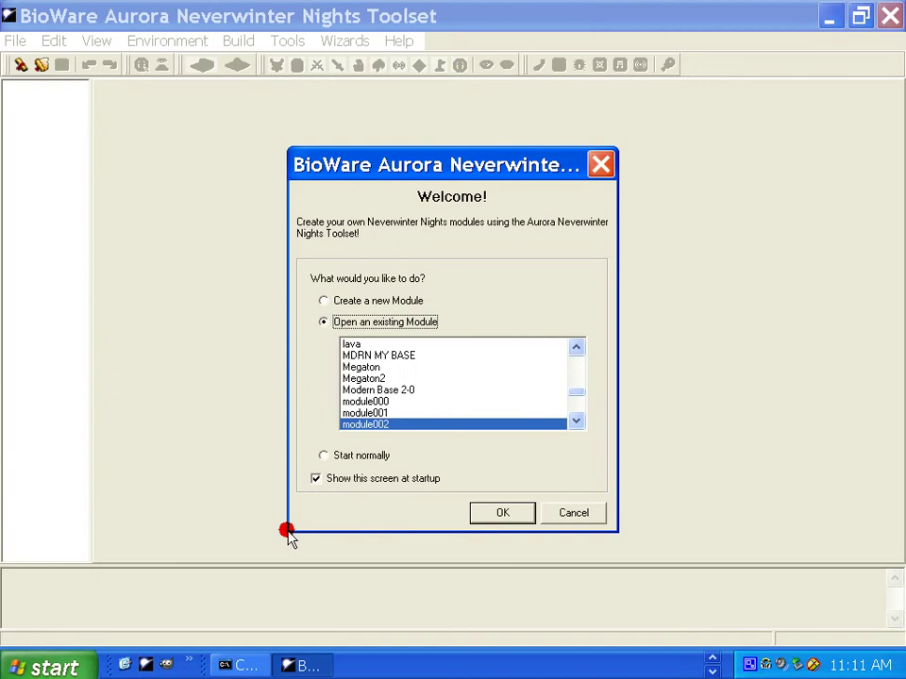
click(493, 511)
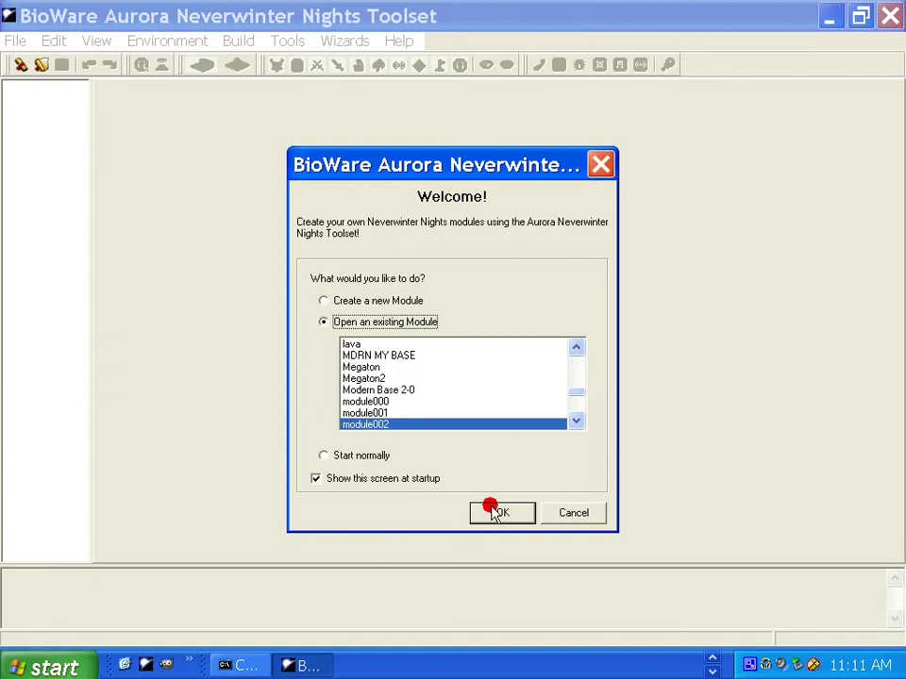
click(144, 65)
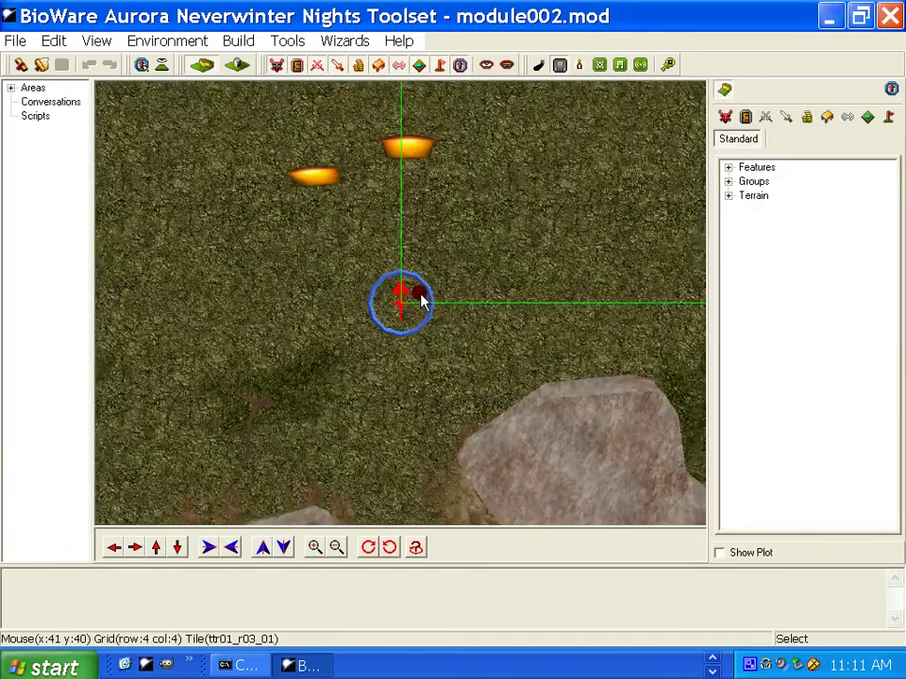
scroll(420, 298, up, 5)
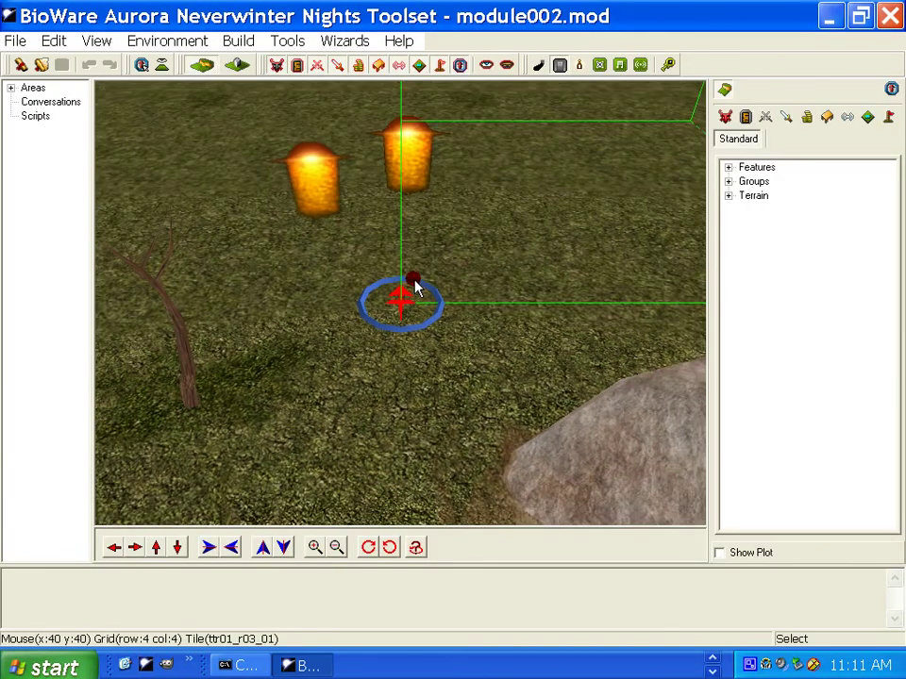
- Examine the animated textured plane and the rdsmk2 emitter up close from several angles in the area view
click(244, 429)
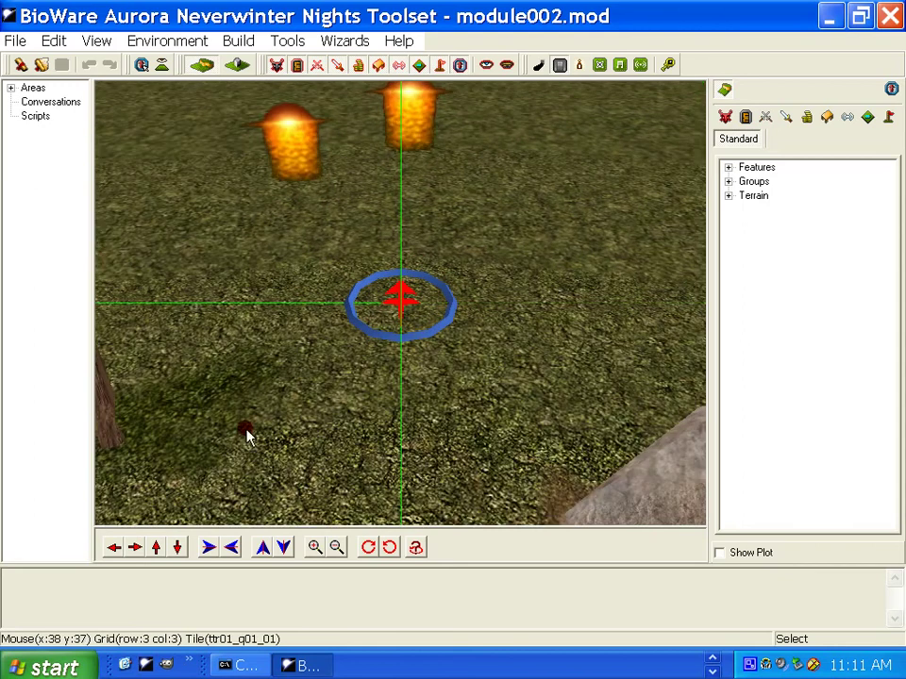
click(155, 547)
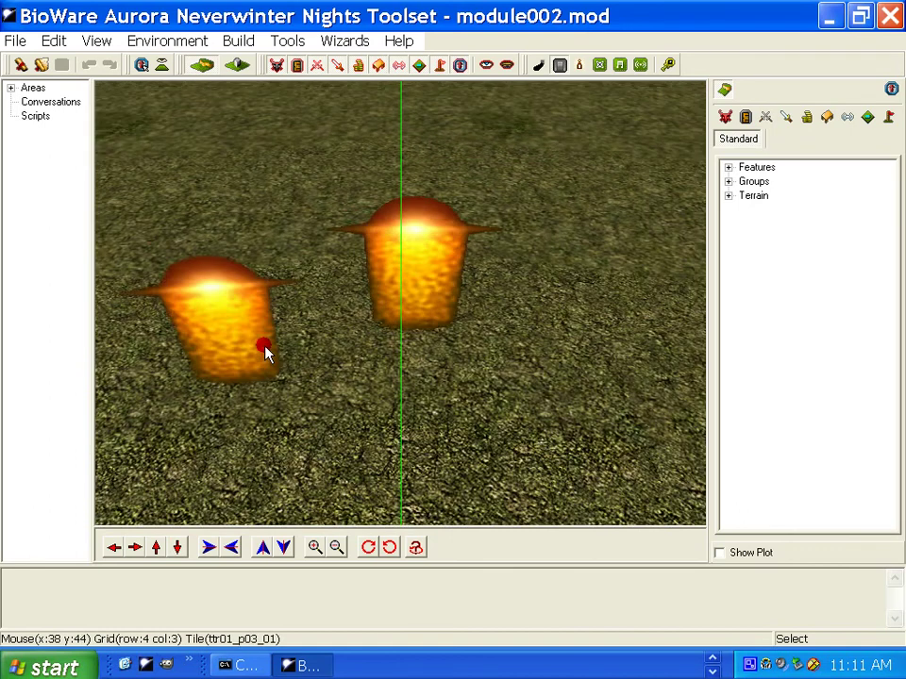
middle_drag(264, 350, 265, 345)
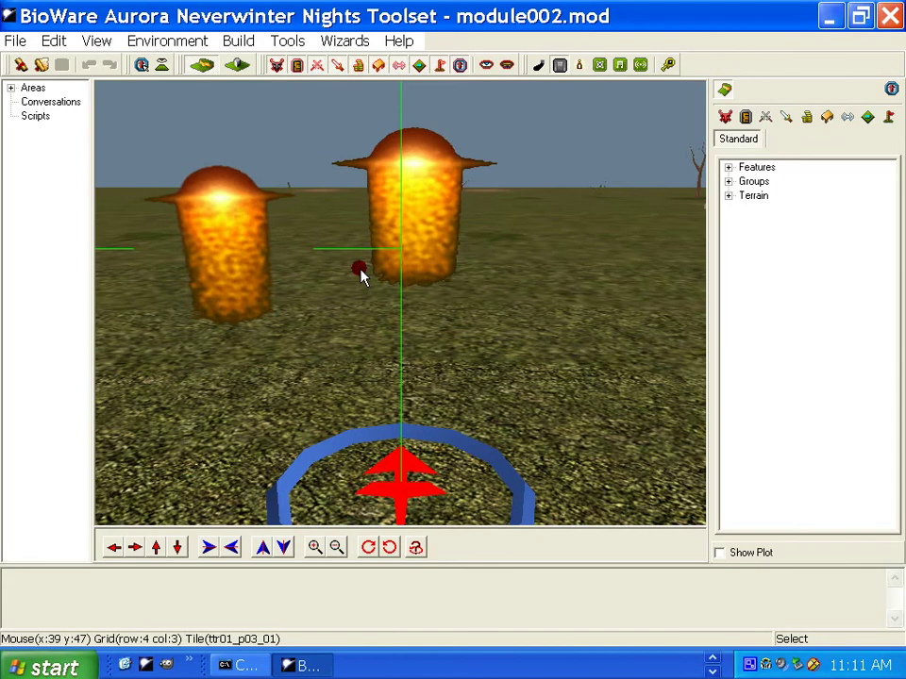
middle_drag(343, 334, 522, 285)
drag(527, 274, 441, 263)
middle_drag(441, 263, 375, 279)
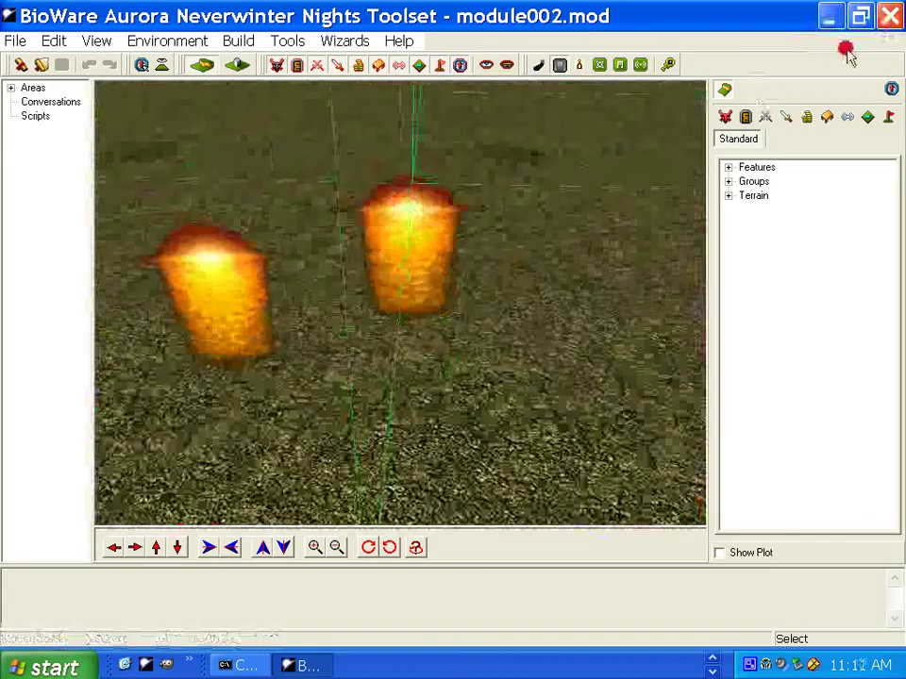
- Return to 3ds Max and set the rdsmk2 emitter's texture animation to first frame 4 and last frame 10
click(829, 17)
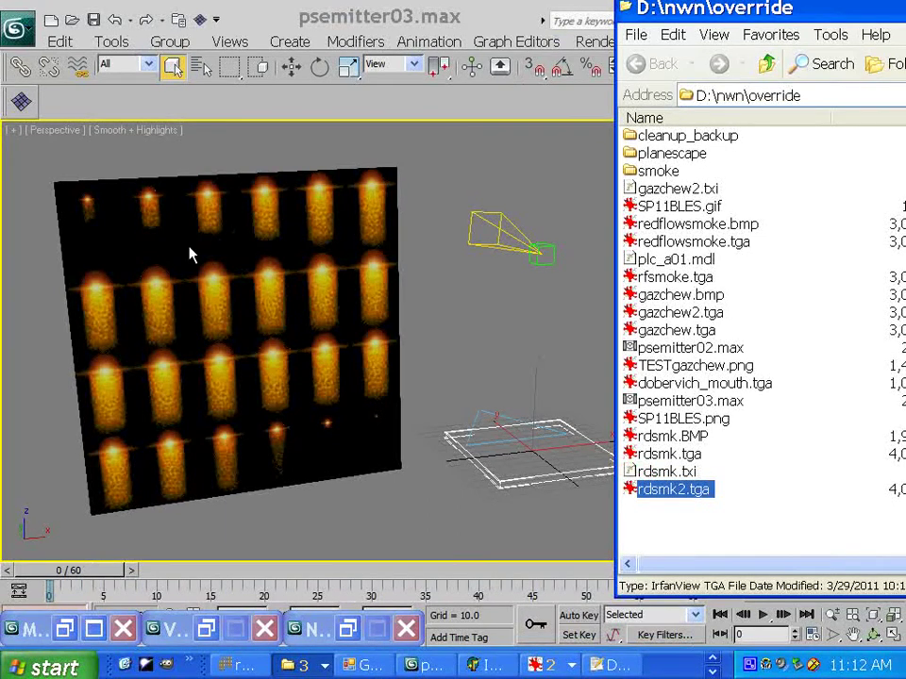
click(479, 241)
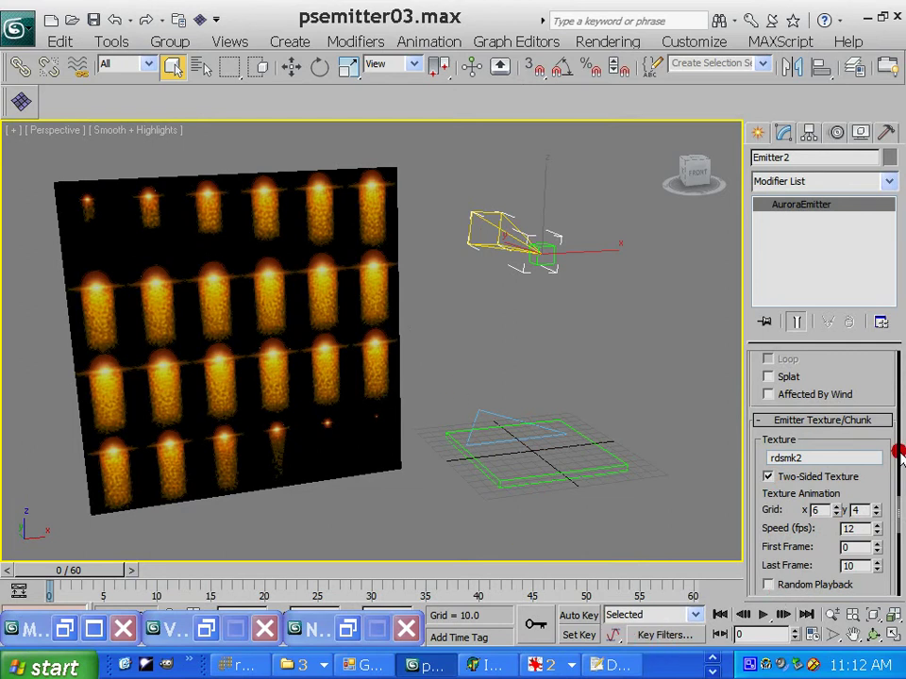
drag(898, 506, 898, 509)
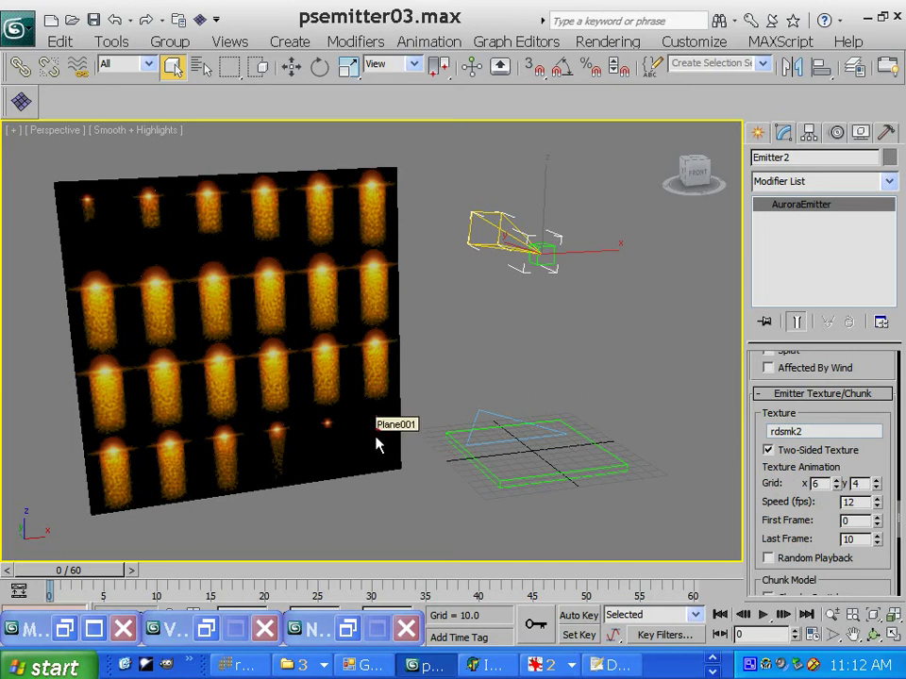
click(876, 545)
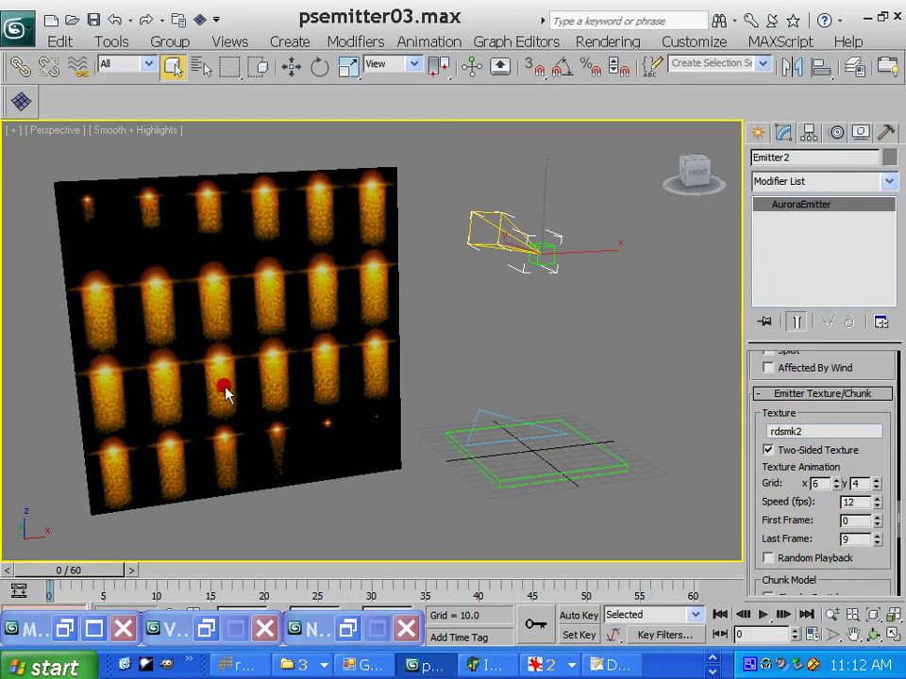
click(13, 325)
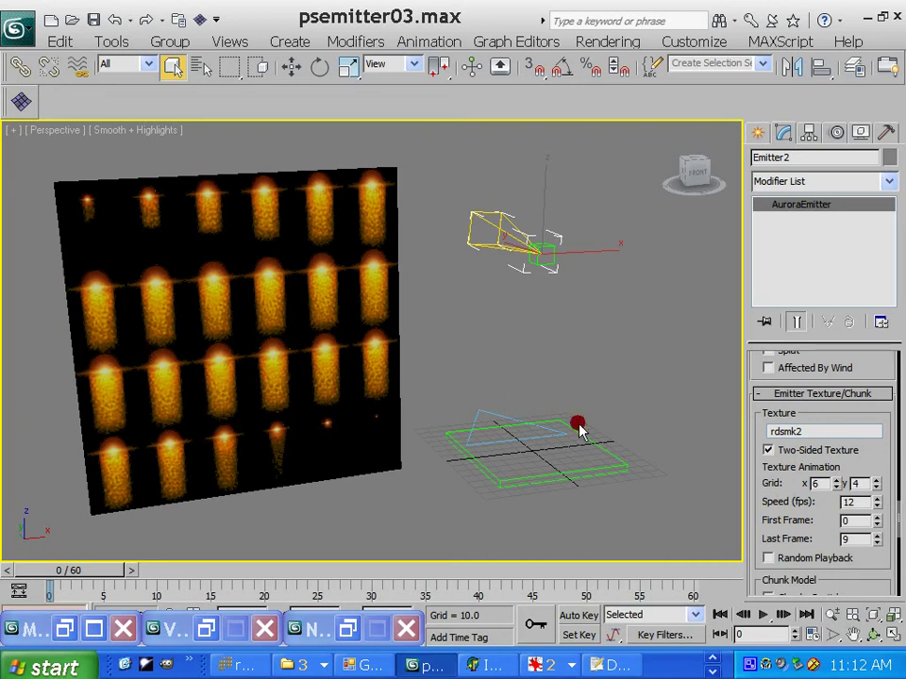
click(877, 535)
click(467, 471)
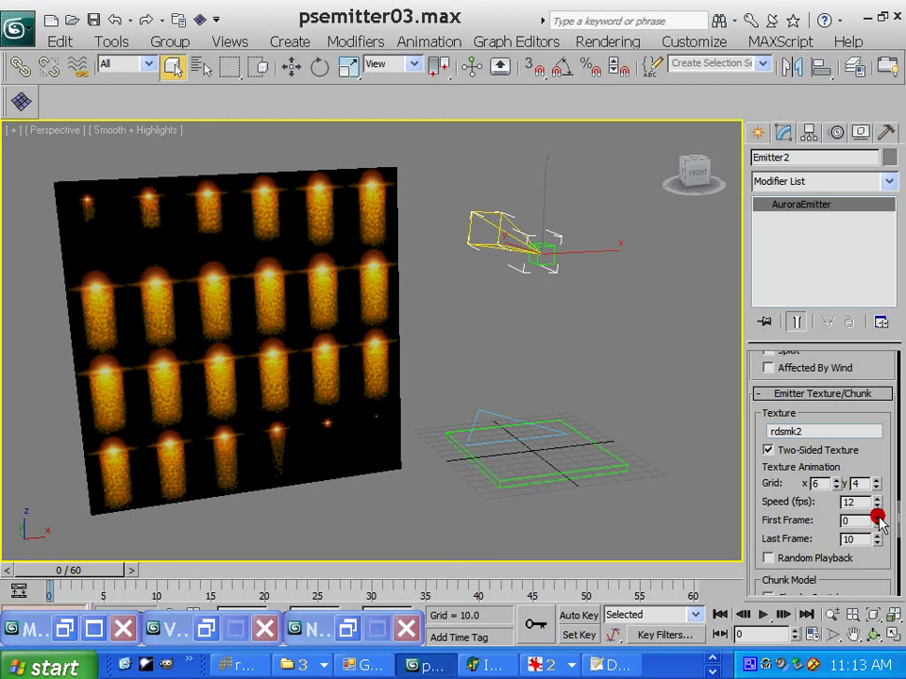
click(435, 347)
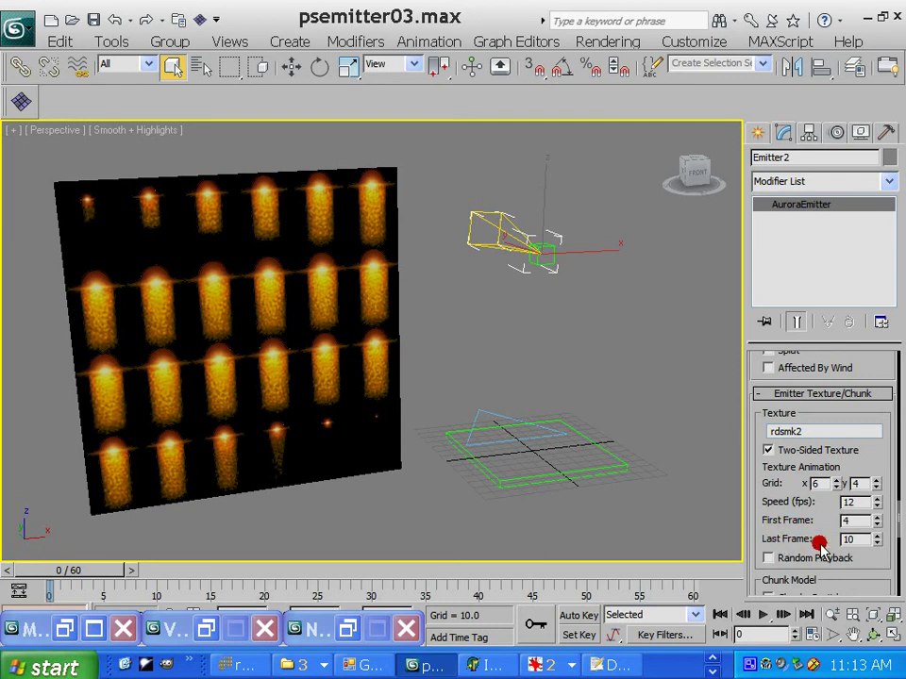
- Bring up rdsmk.txi in Notepad++ to compare its cycle settings with the textured plane's tiles, and minimize the window
click(600, 660)
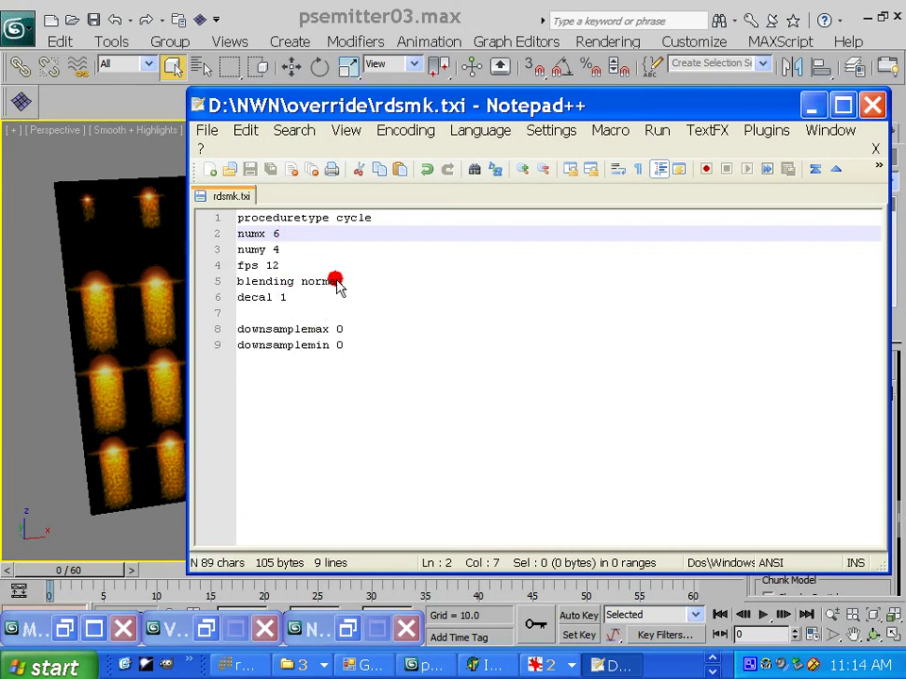
drag(279, 107, 511, 110)
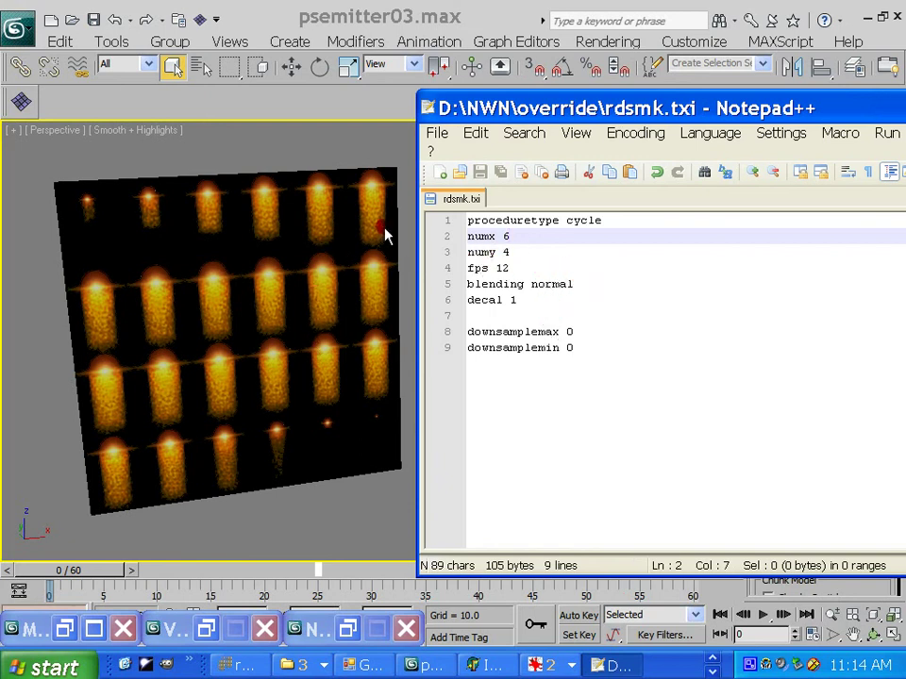
drag(566, 107, 299, 142)
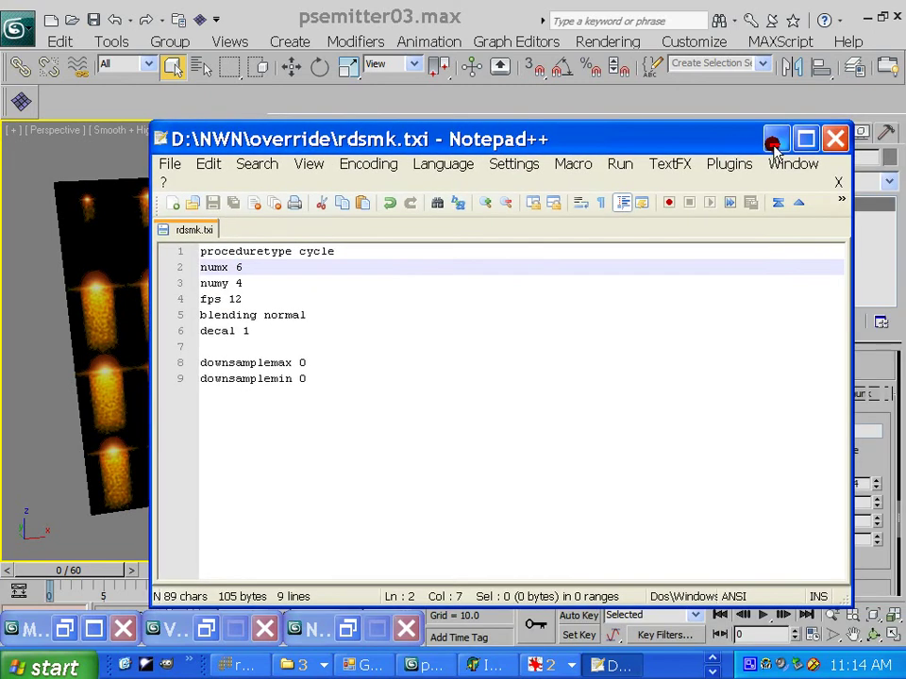
click(771, 142)
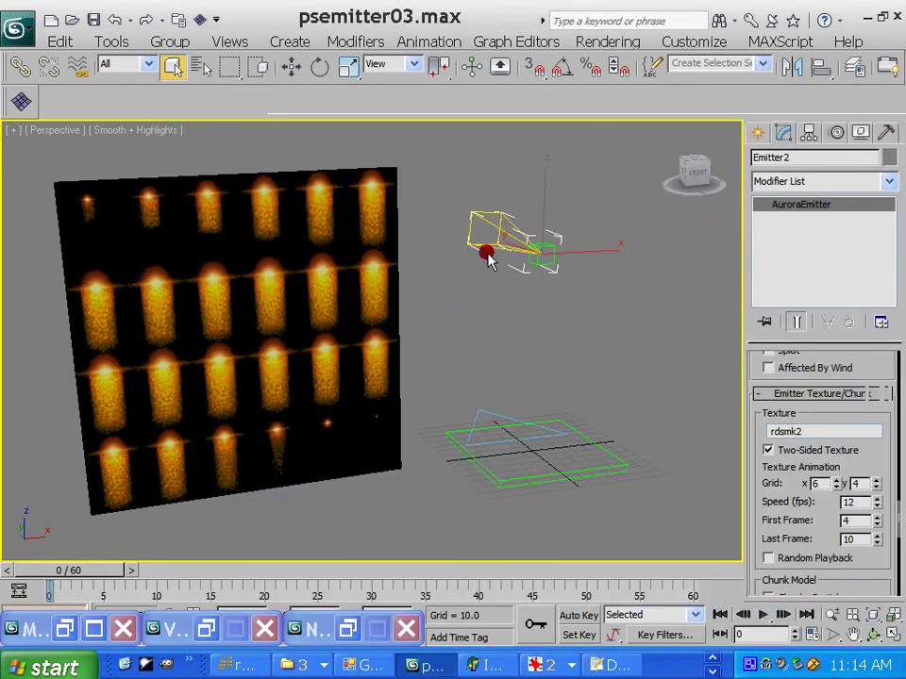